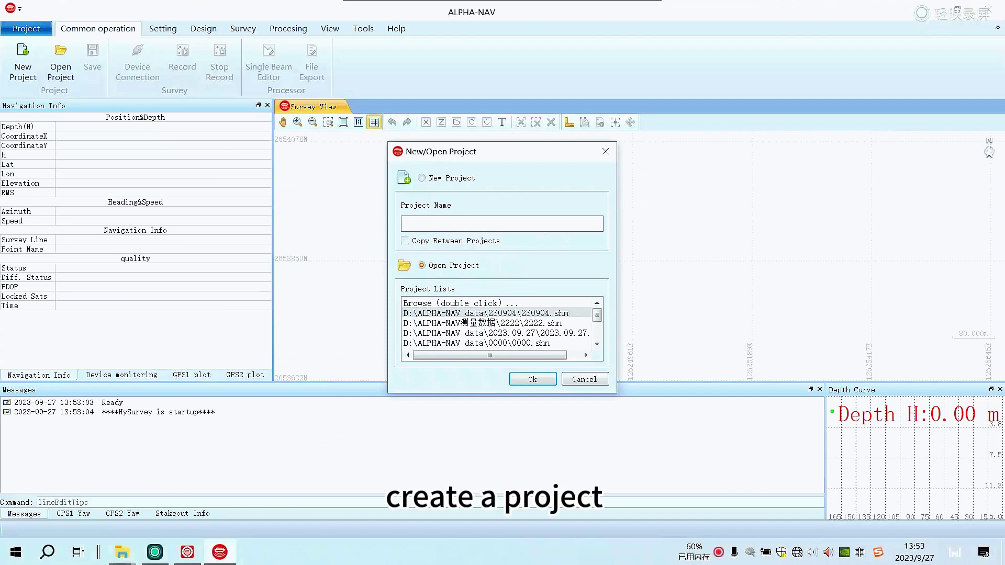
Step: Start a new project and name it 2023.09.27
{"action": "left_click", "coordinate": [546, 224]}
{"action": "type", "text": "23"}
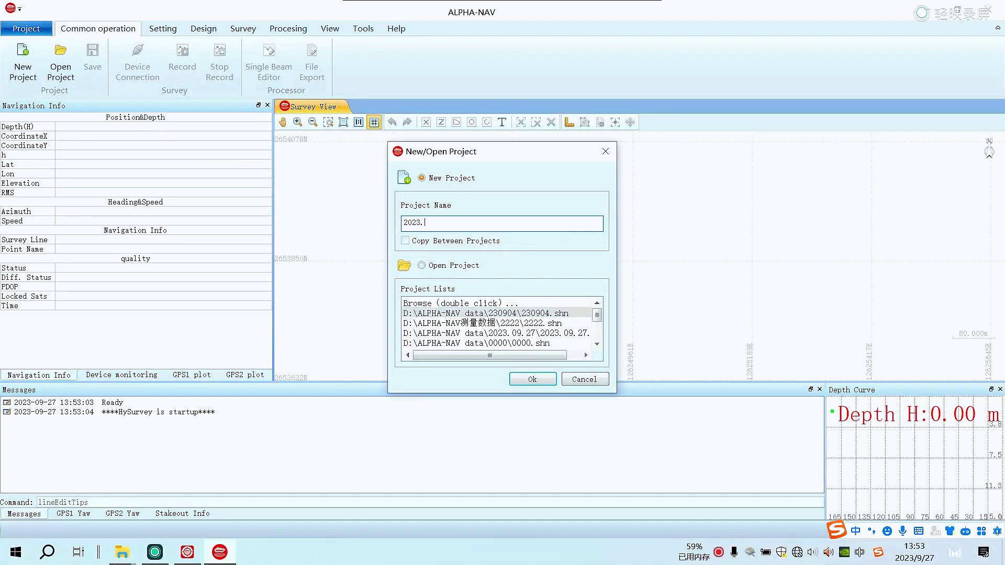
{"action": "type", "text": ". 09. 27"}
{"action": "left_click", "coordinate": [538, 383]}
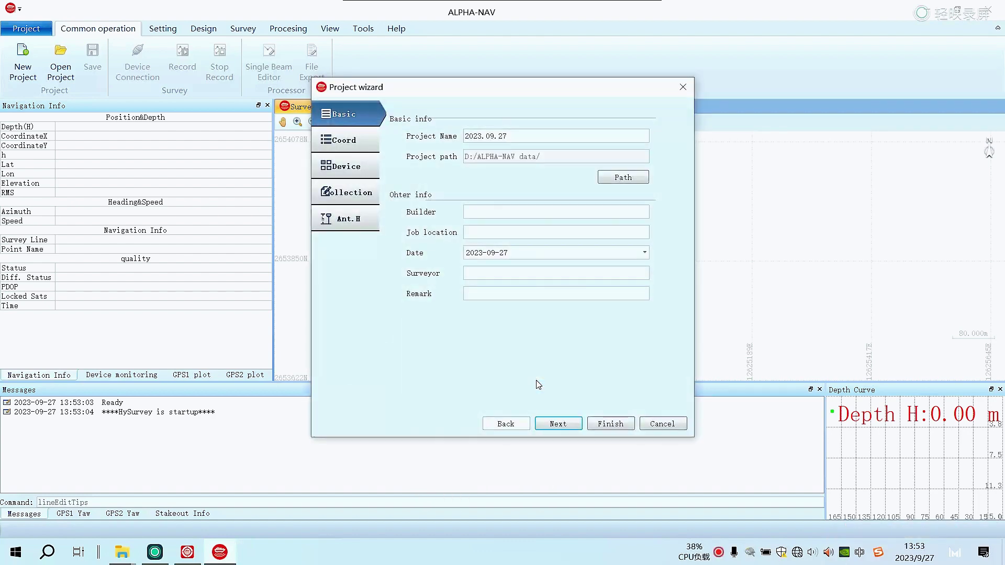
Step: Set the ellipsoid to World Geodetic System 1984 and check the 114 central meridian
{"action": "left_click", "coordinate": [580, 428]}
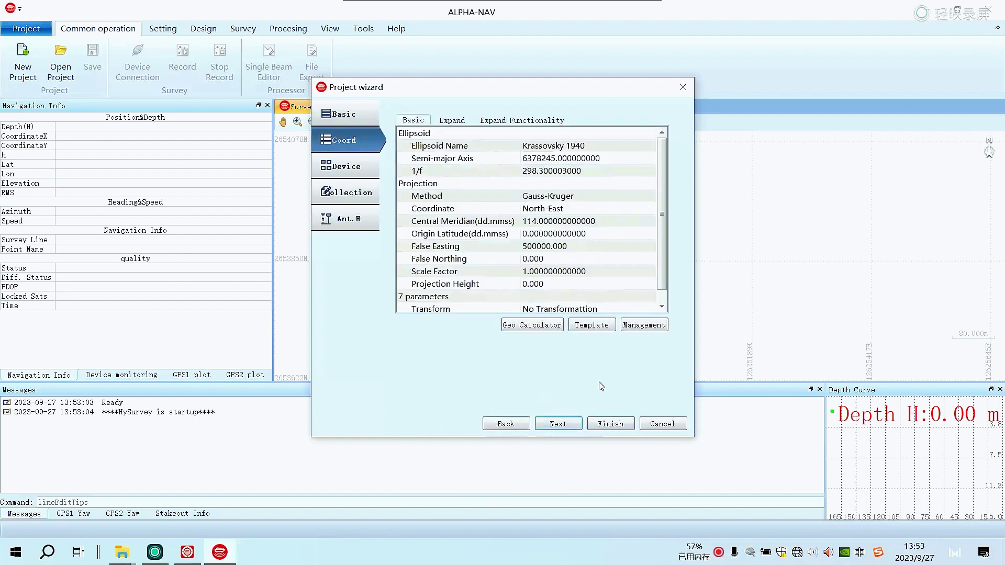
{"action": "scroll", "coordinate": [629, 219], "scroll_direction": "down", "scroll_amount": 1}
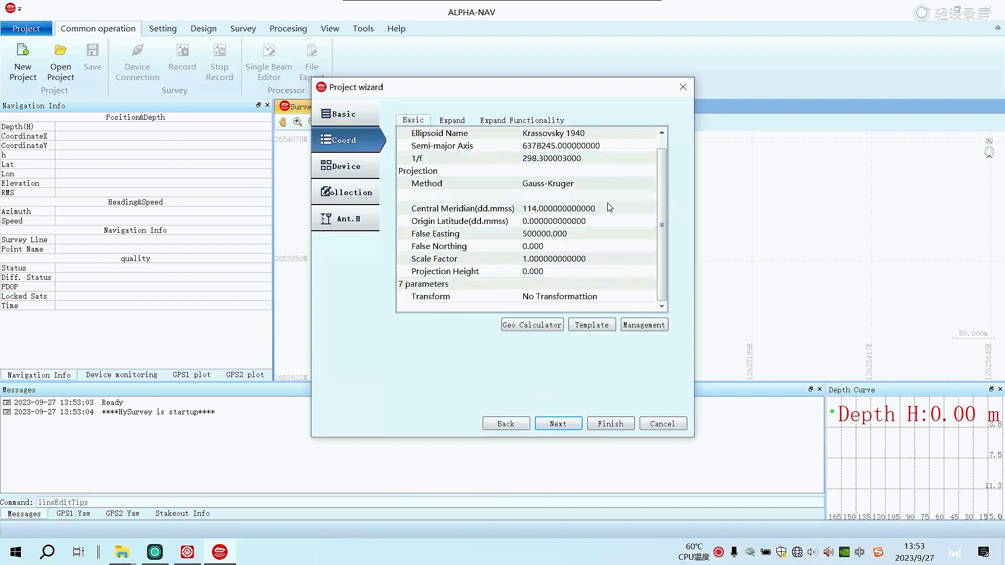
{"action": "scroll", "coordinate": [638, 184], "scroll_direction": "up", "scroll_amount": 1}
{"action": "left_click", "coordinate": [651, 147]}
{"action": "left_click", "coordinate": [652, 147]}
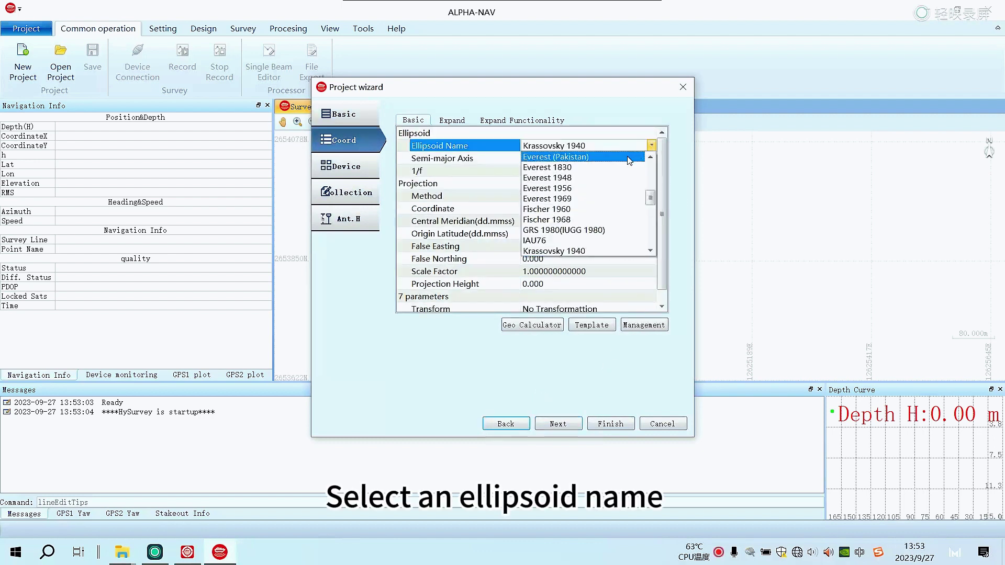
{"action": "left_click", "coordinate": [626, 157]}
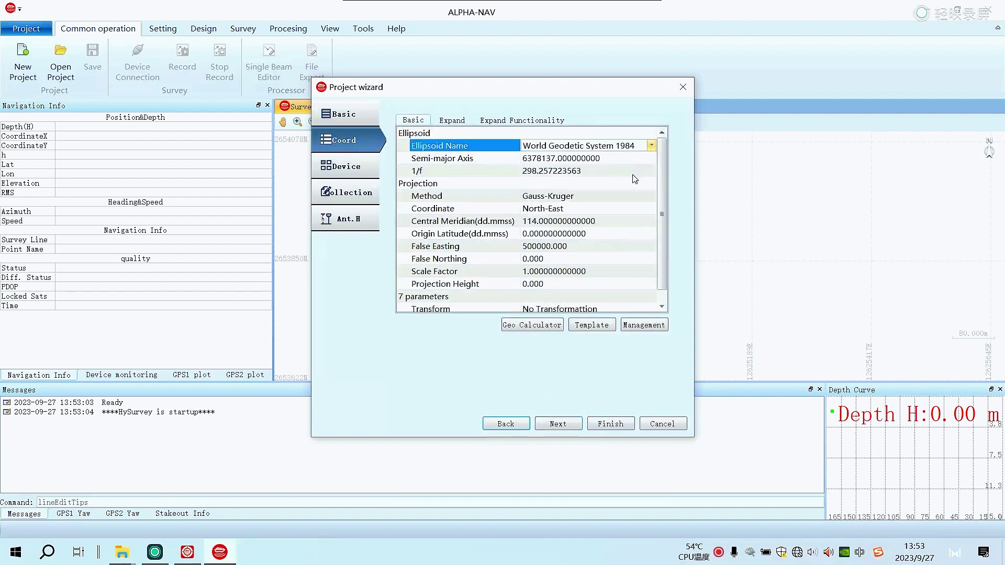
{"action": "left_click", "coordinate": [532, 225]}
{"action": "double_click", "coordinate": [530, 221]}
Step: Set the seven-parameter transform to Bursa-Wolf
{"action": "left_click", "coordinate": [573, 209]}
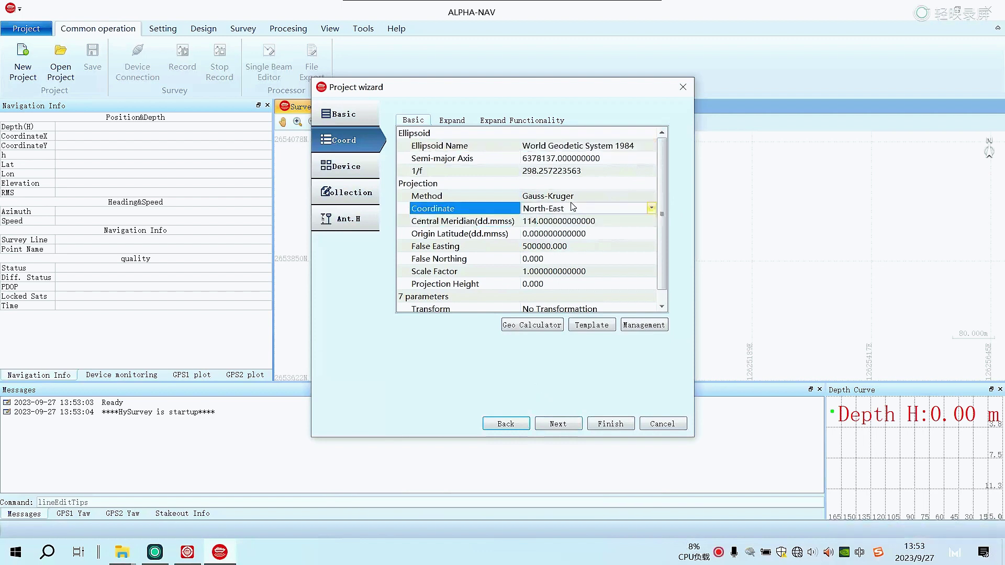
{"action": "scroll", "coordinate": [559, 219], "scroll_direction": "down", "scroll_amount": 1}
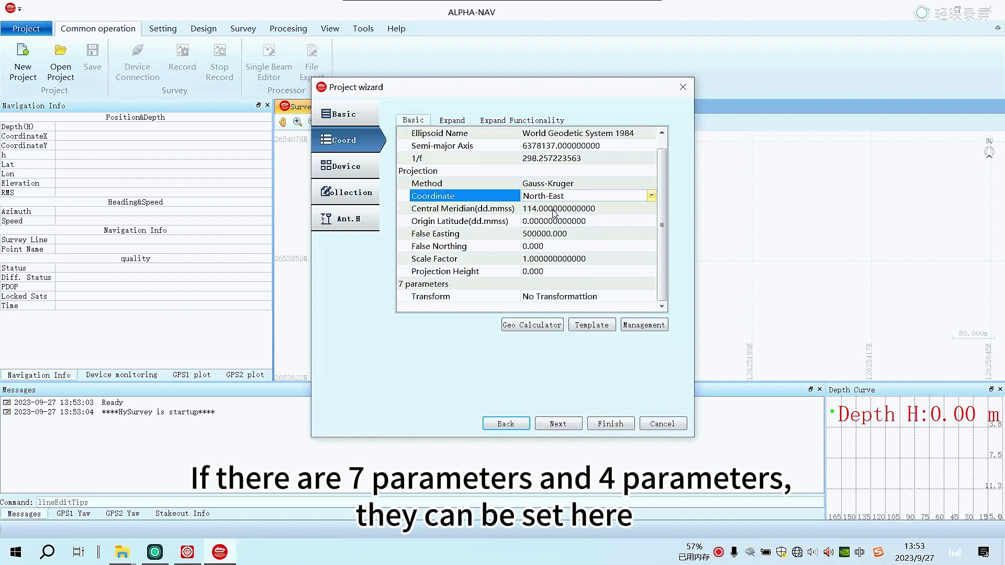
{"action": "left_click", "coordinate": [642, 293]}
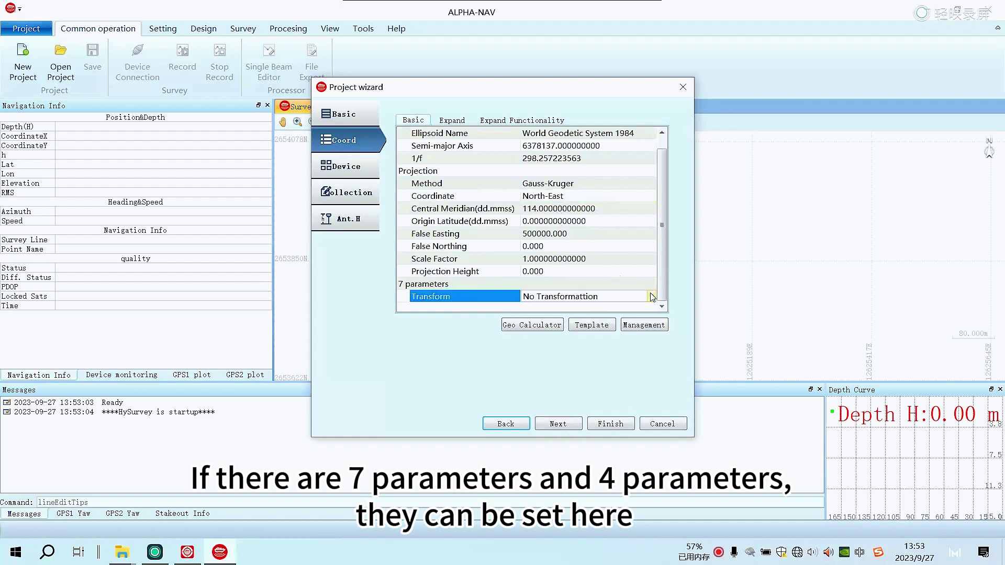
{"action": "left_click", "coordinate": [592, 325]}
{"action": "scroll", "coordinate": [592, 293], "scroll_direction": "down", "scroll_amount": 3}
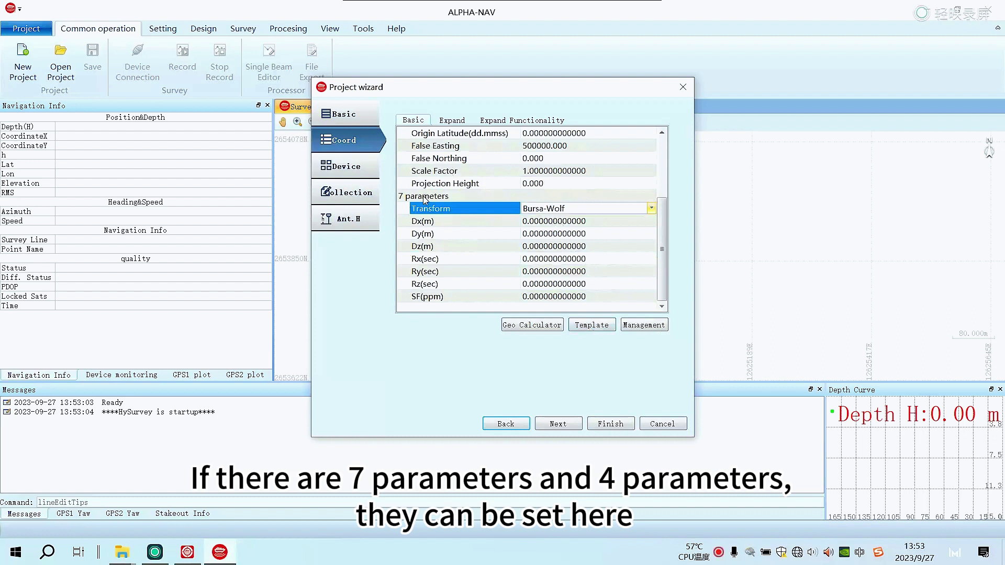
Step: On the Expand tab, leave the 4-parameter transformation set to Unused
{"action": "left_click_drag", "start_coordinate": [427, 198], "coordinate": [449, 123]}
{"action": "left_click", "coordinate": [449, 123]}
{"action": "left_click", "coordinate": [646, 148]}
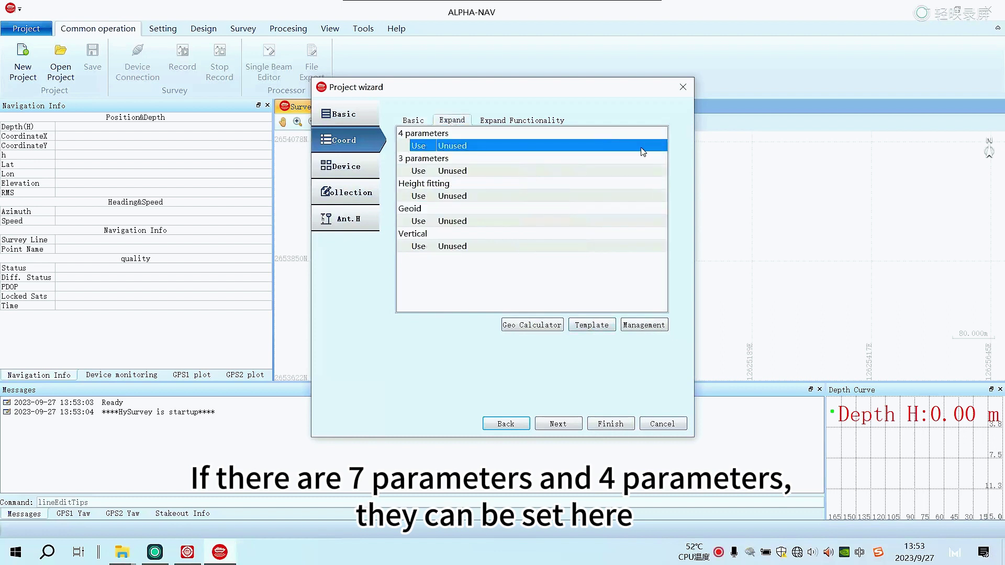
{"action": "left_click", "coordinate": [663, 151]}
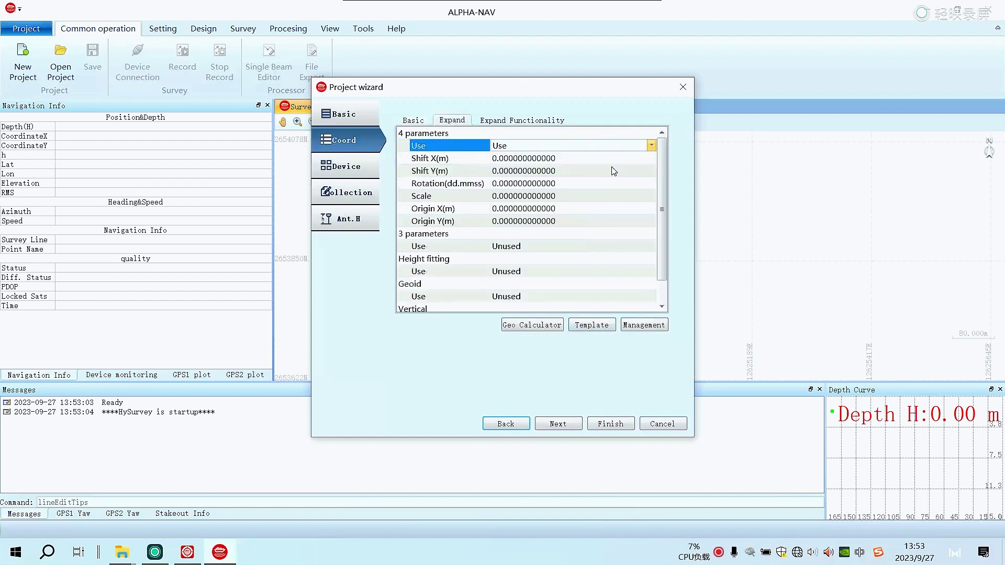
{"action": "scroll", "coordinate": [588, 193], "scroll_direction": "down", "scroll_amount": 1}
{"action": "scroll", "coordinate": [588, 193], "scroll_direction": "up", "scroll_amount": 1}
{"action": "left_click", "coordinate": [650, 148]}
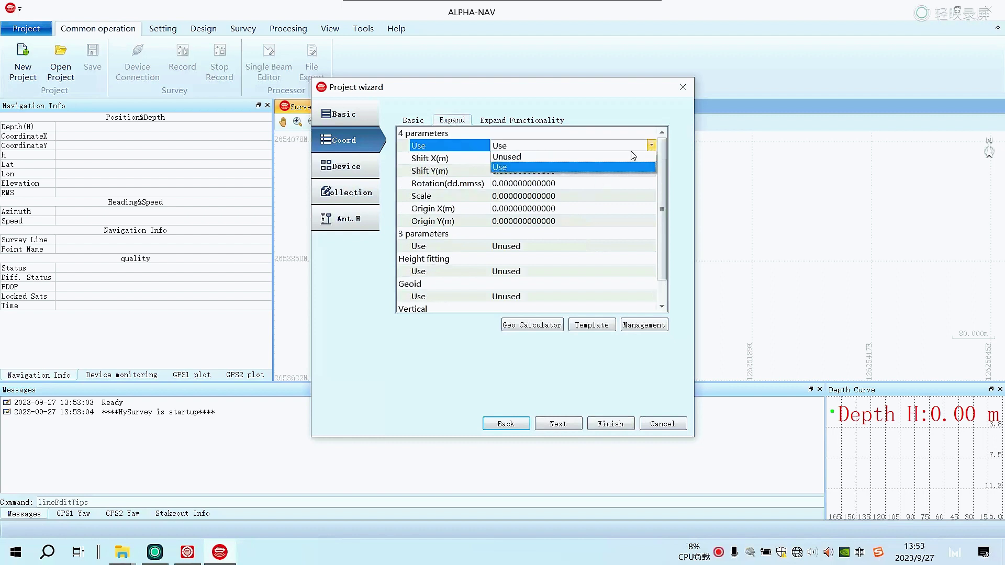
{"action": "left_click", "coordinate": [602, 157]}
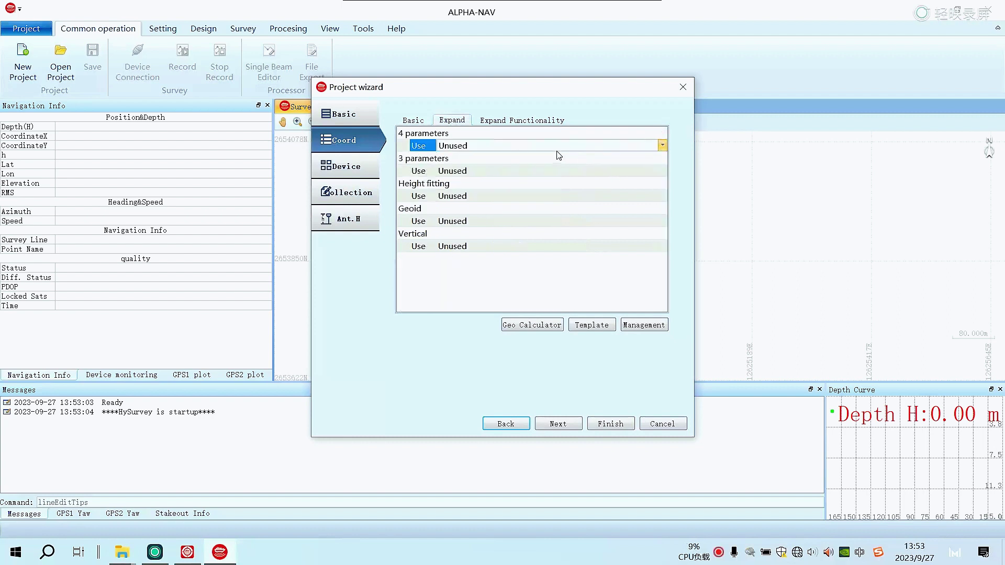
Step: Set the Basic tab's transform back to No Transformation
{"action": "left_click", "coordinate": [413, 120]}
{"action": "left_click", "coordinate": [508, 210]}
{"action": "left_click", "coordinate": [643, 199]}
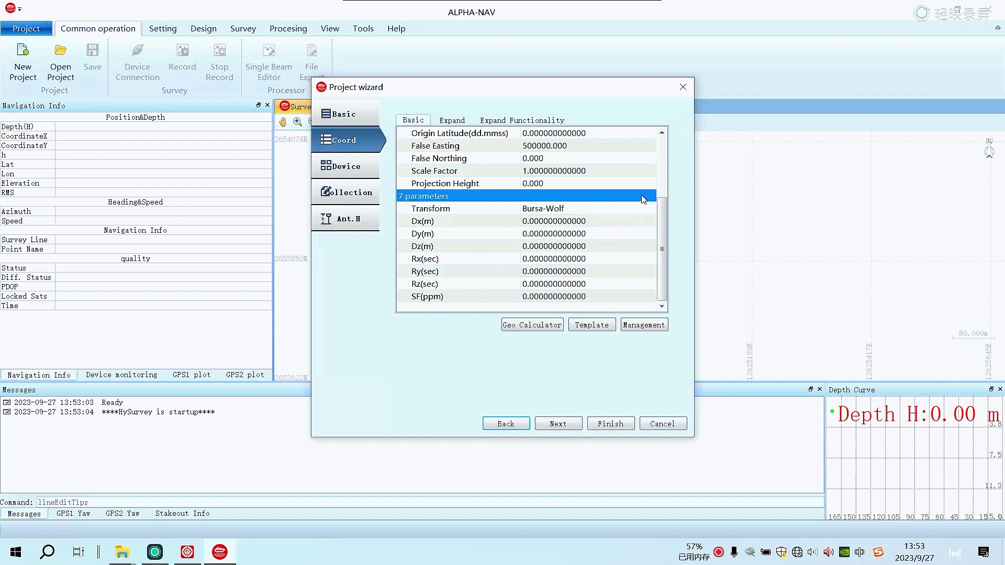
{"action": "left_click", "coordinate": [649, 208]}
{"action": "left_click", "coordinate": [651, 208]}
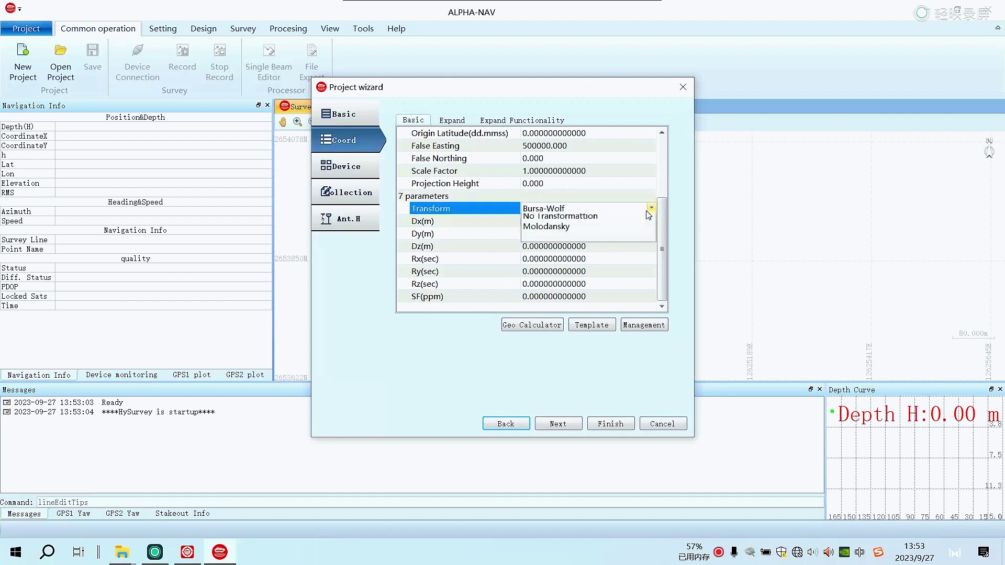
{"action": "left_click", "coordinate": [624, 219]}
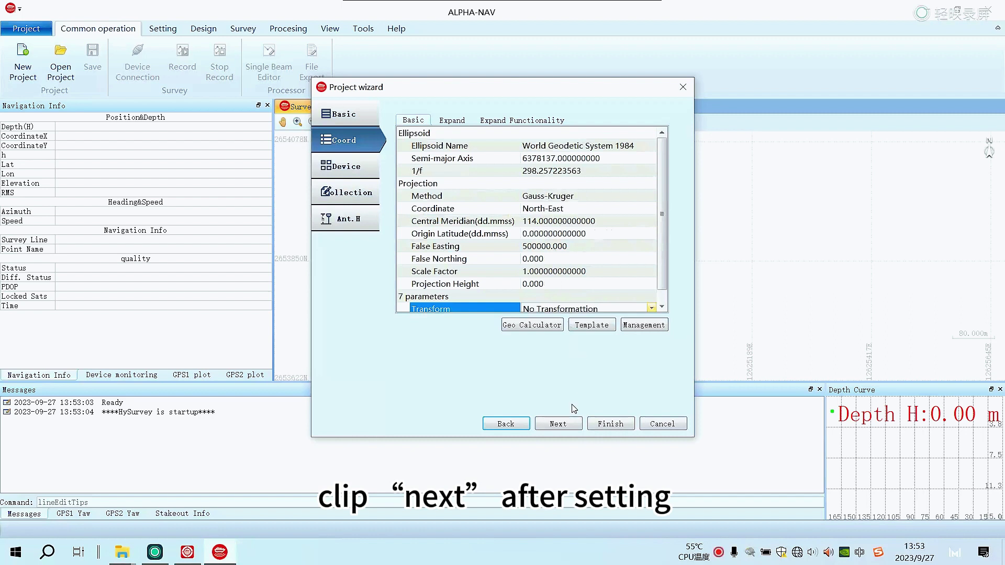
Step: Enable GPS1 and Echosounder on the Device page, then restore the USR-VCOM server window
{"action": "left_click", "coordinate": [572, 424]}
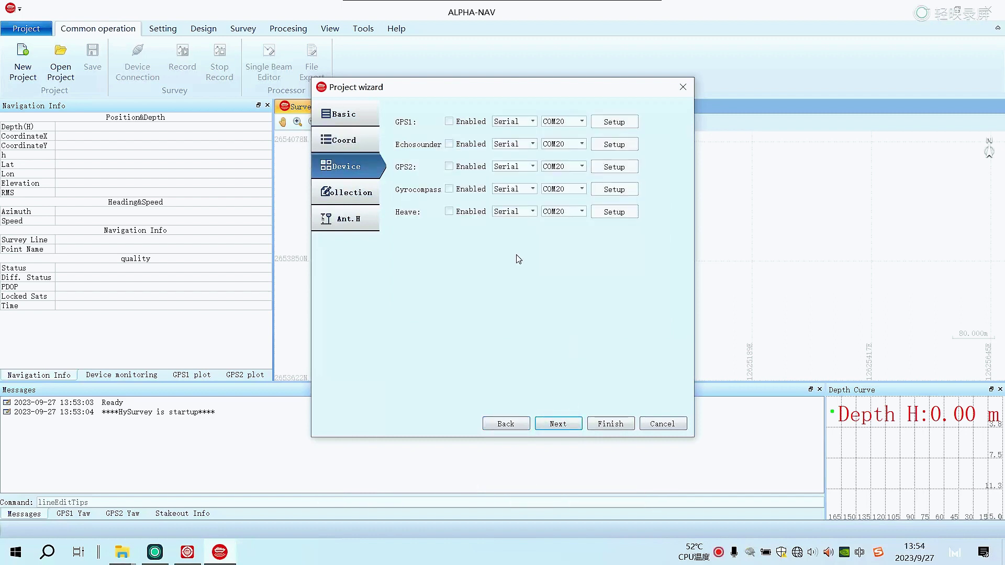
{"action": "left_click", "coordinate": [449, 122]}
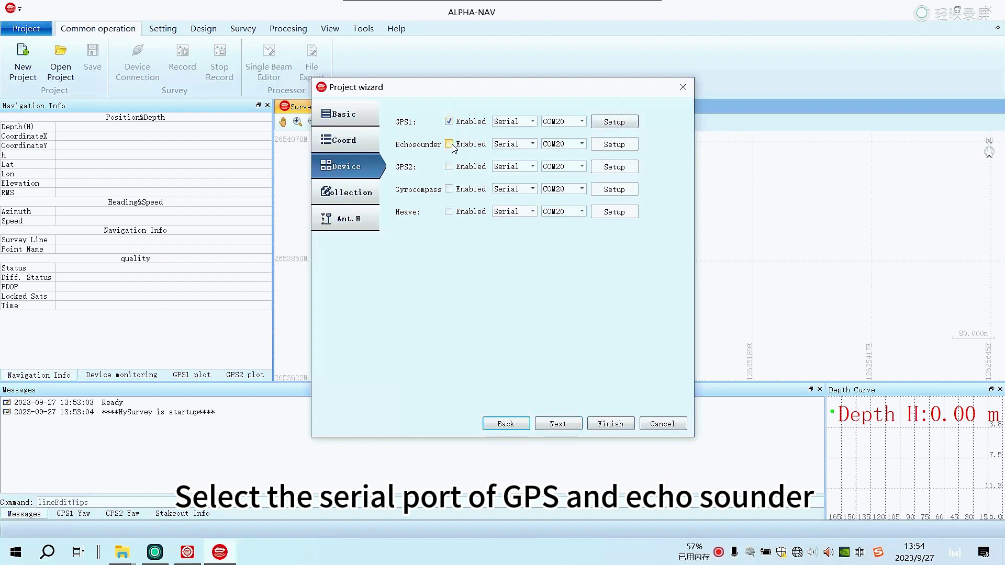
{"action": "left_click", "coordinate": [449, 144]}
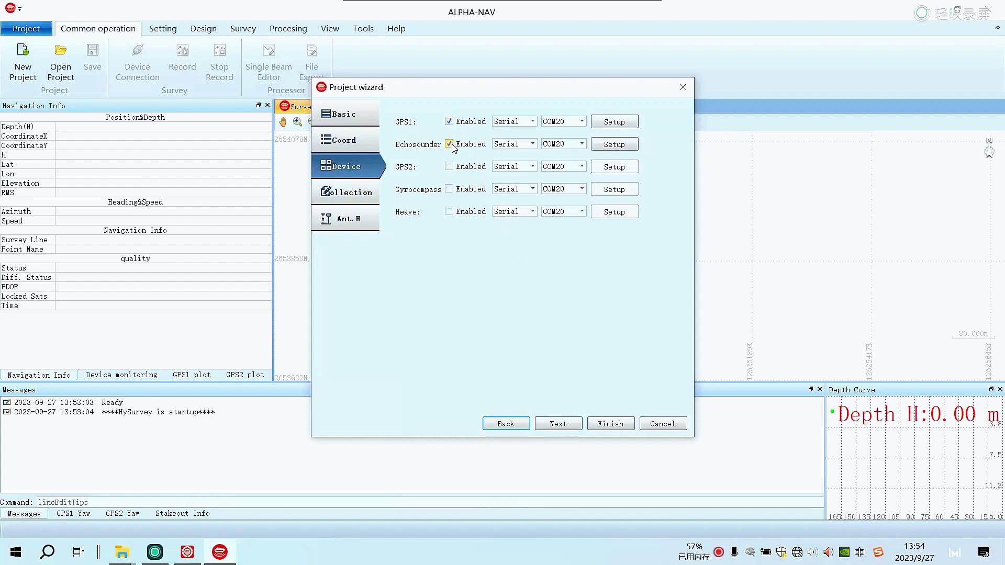
{"action": "left_click", "coordinate": [750, 552]}
Step: Confirm RTK is on COM11 and the depth meter on COM12, then minimize USR-VCOM
{"action": "mouse_move", "coordinate": [512, 121]}
{"action": "left_mouse_down"}
{"action": "mouse_move", "coordinate": [712, 167]}
{"action": "mouse_move", "coordinate": [711, 209]}
{"action": "left_mouse_up"}
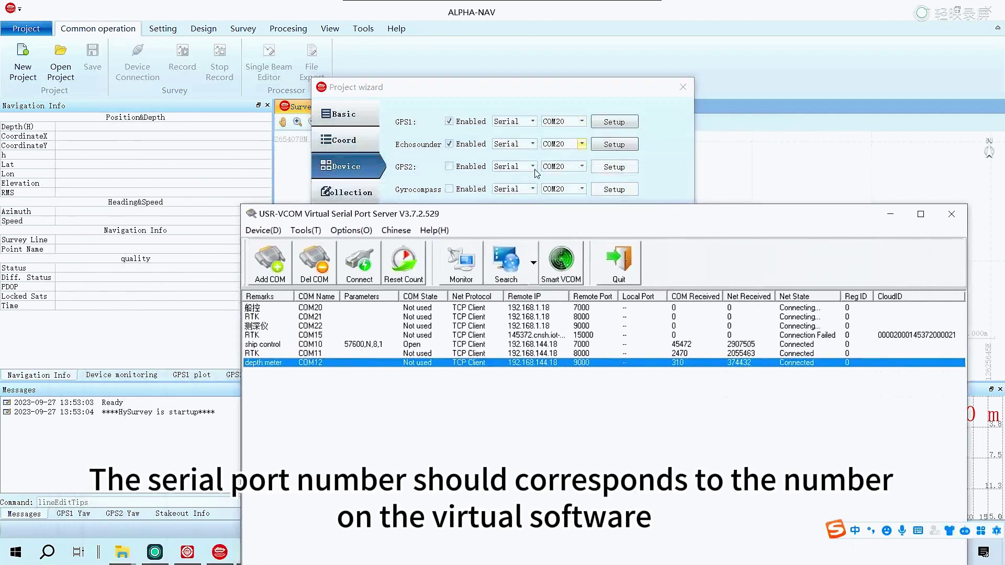
{"action": "left_click", "coordinate": [320, 354]}
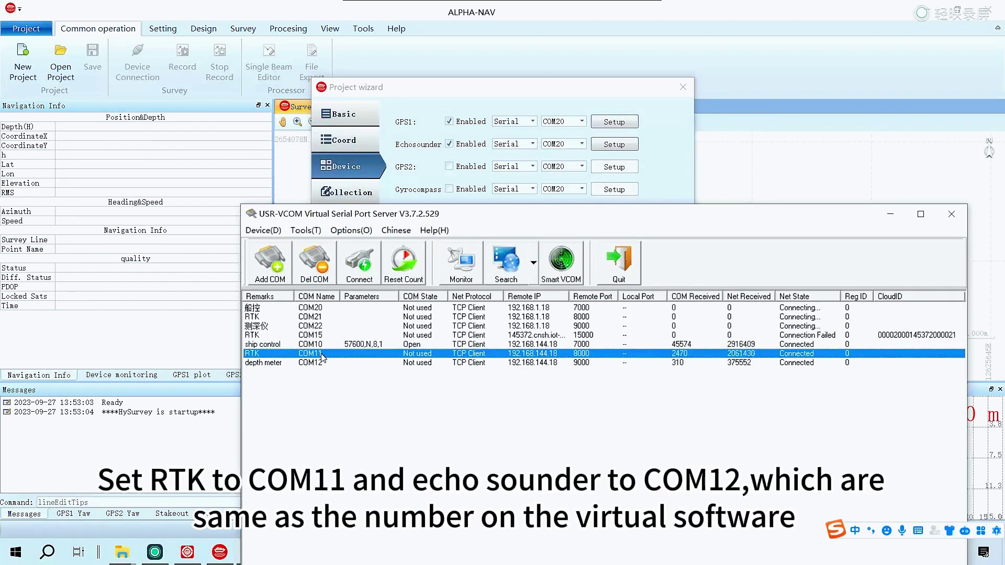
{"action": "left_click", "coordinate": [323, 362]}
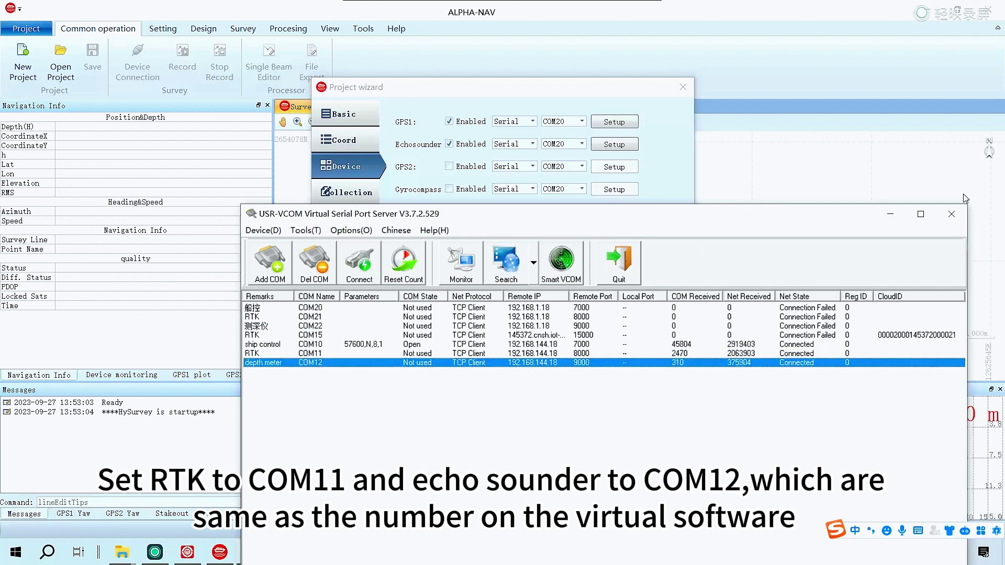
{"action": "left_click", "coordinate": [892, 215]}
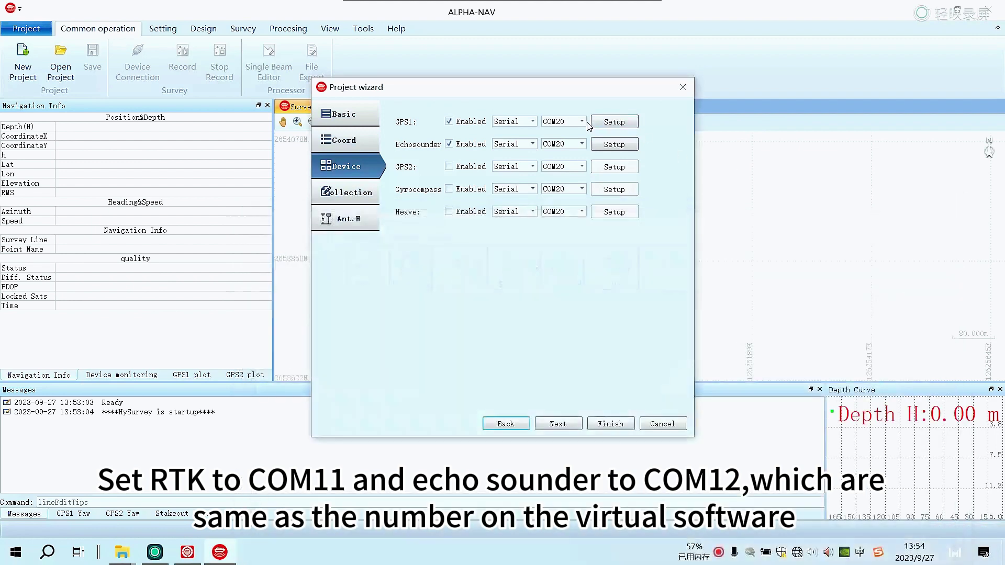
Step: Choose COM11 for GPS1 and COM12 for the Echosounder in the port dropdowns
{"action": "left_click", "coordinate": [581, 121]}
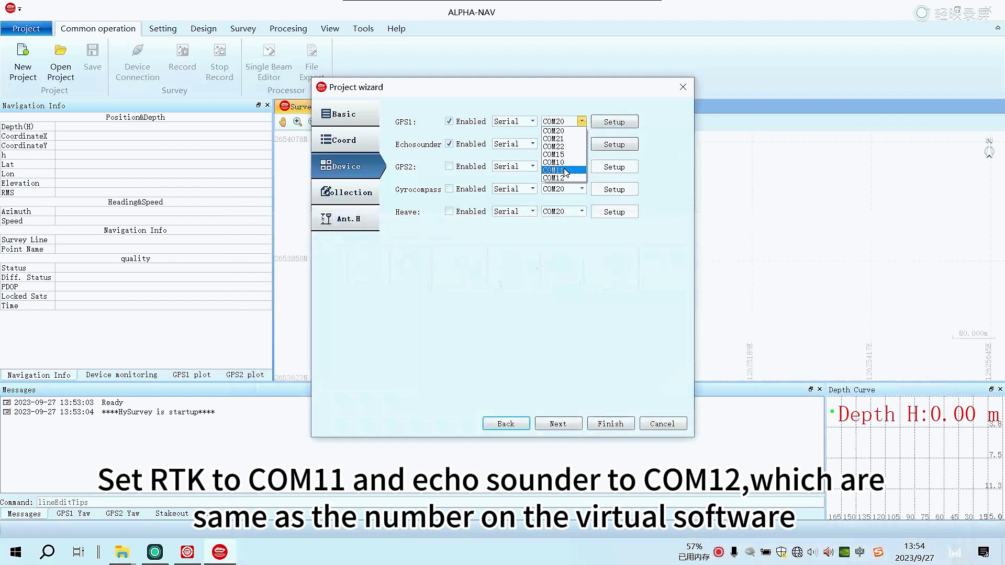
{"action": "left_click", "coordinate": [568, 171]}
{"action": "left_click", "coordinate": [582, 144]}
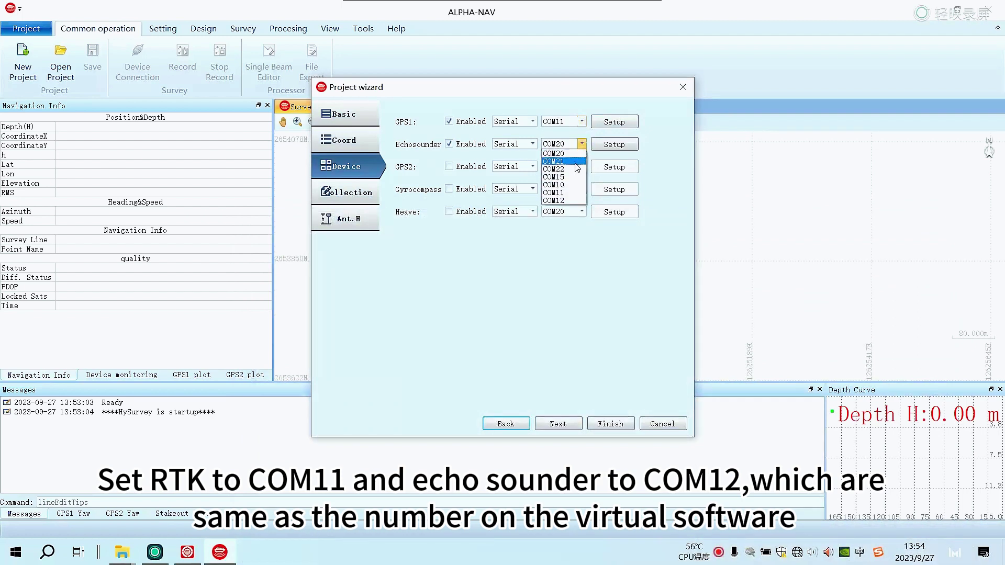
{"action": "left_click", "coordinate": [568, 200]}
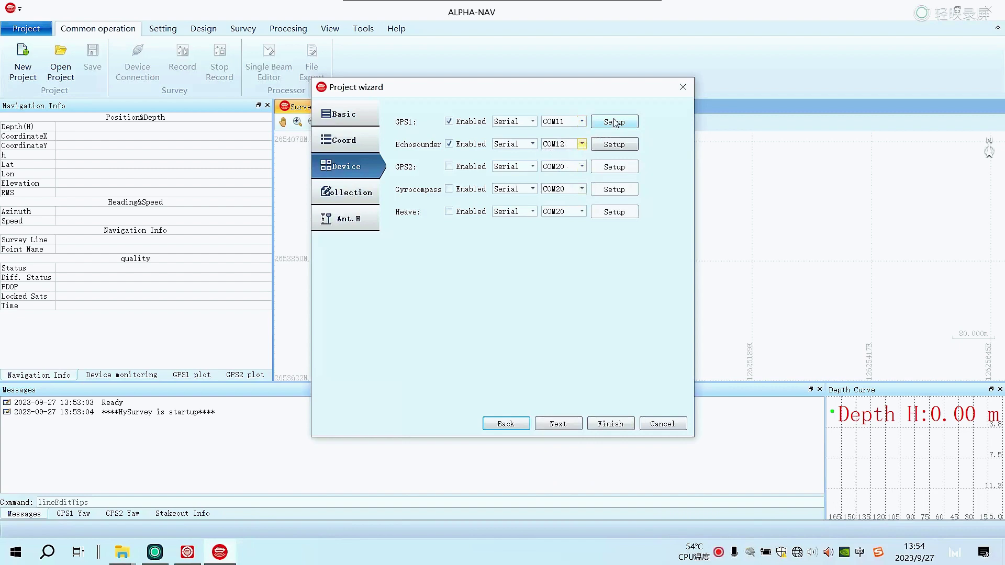
Step: Test the GPS1 link on COM11 at 115200 baud and accept its configuration
{"action": "left_click", "coordinate": [614, 122]}
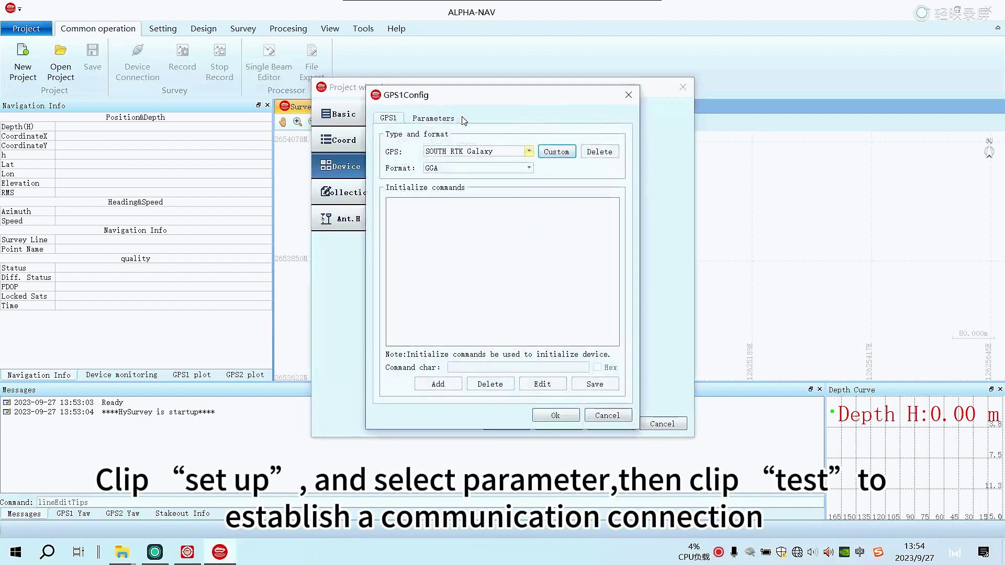
{"action": "left_click", "coordinate": [462, 118]}
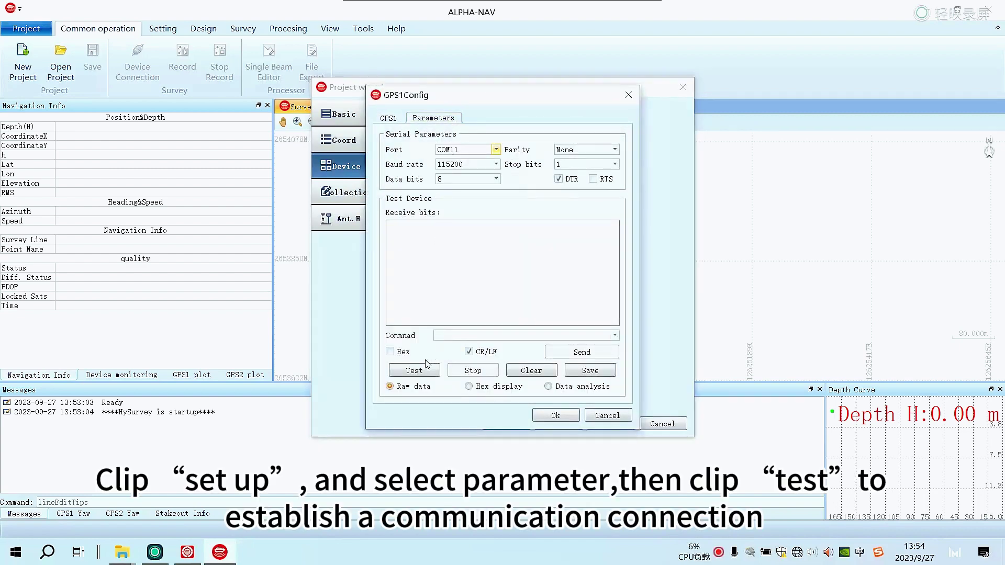
{"action": "left_click", "coordinate": [422, 371]}
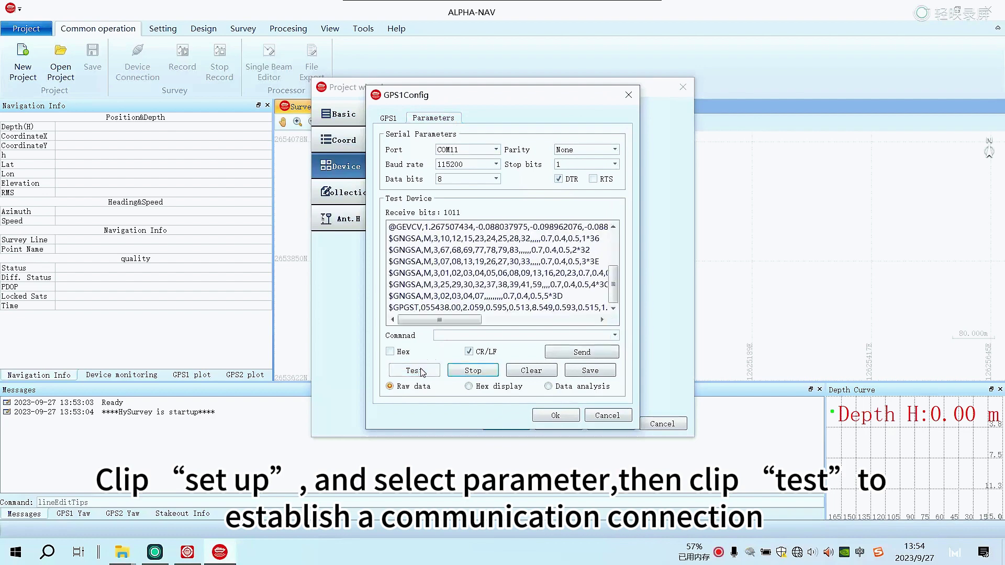
{"action": "left_click", "coordinate": [549, 416]}
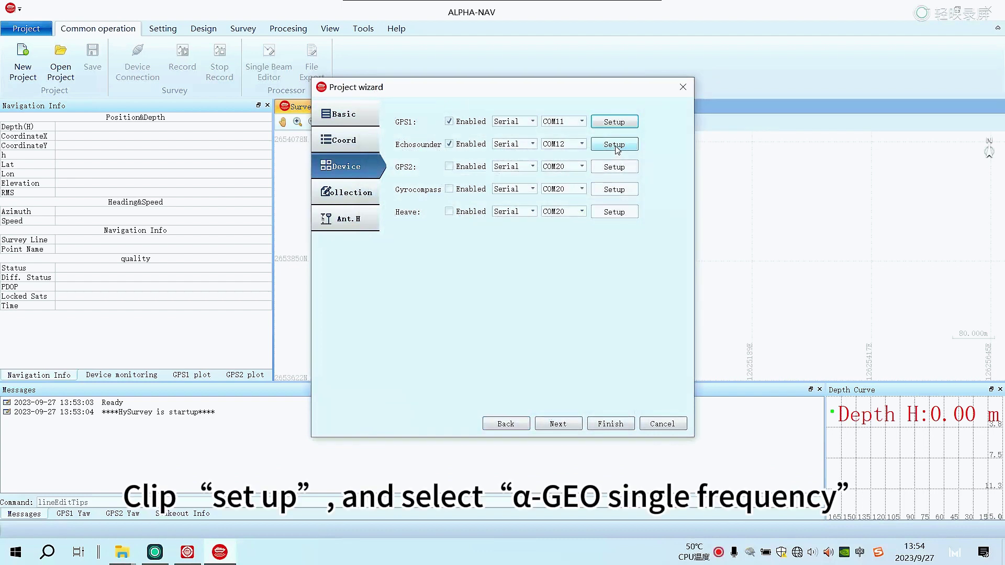
Step: Choose α-GEO single frequency for the echo sounder, test its depth readings, and accept
{"action": "left_click", "coordinate": [616, 146]}
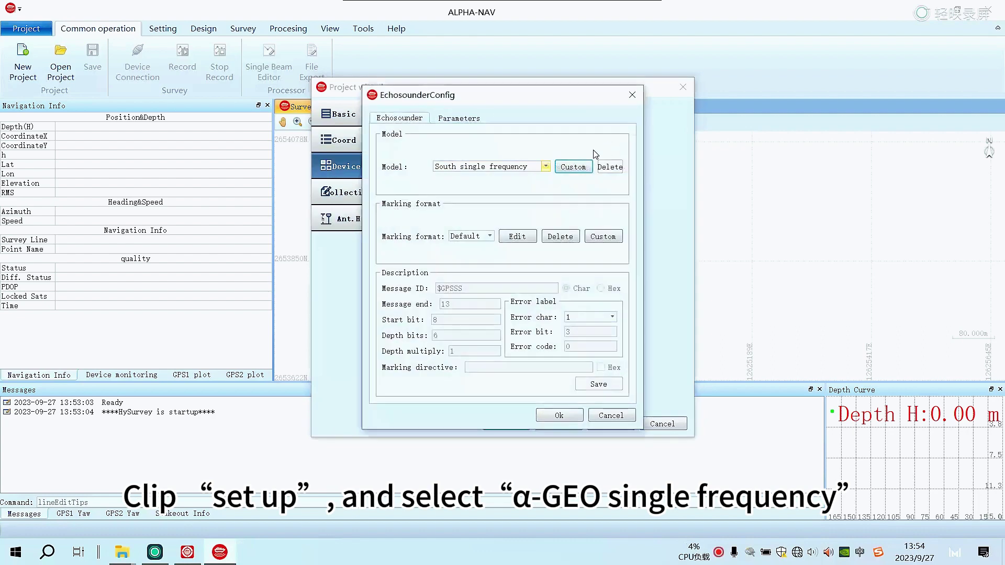
{"action": "left_click", "coordinate": [546, 167]}
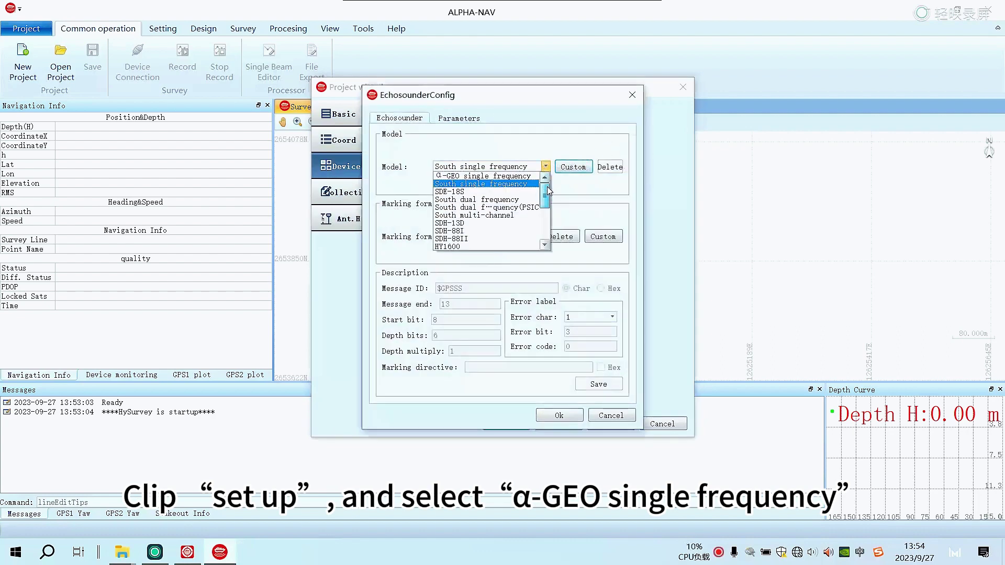
{"action": "left_click", "coordinate": [513, 177]}
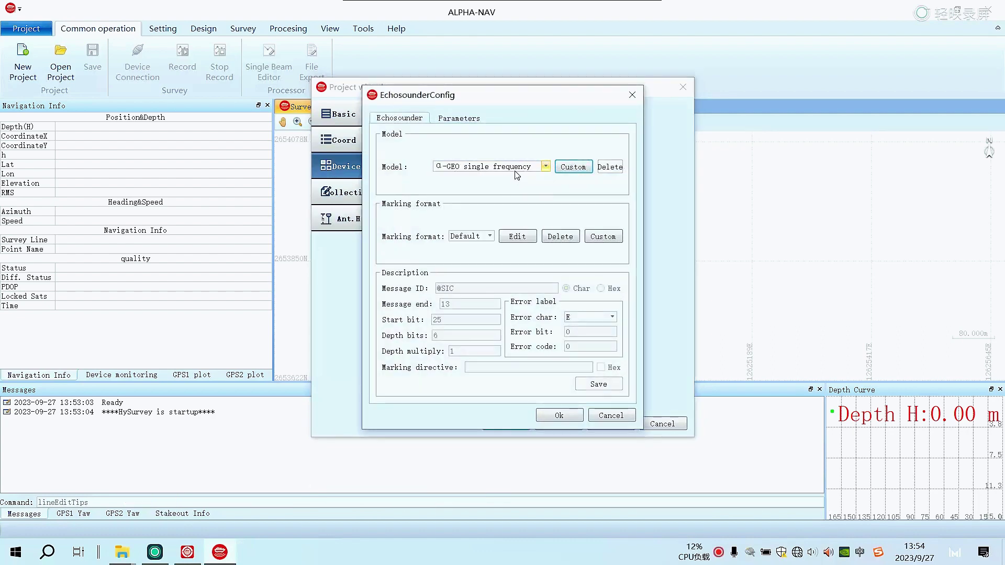
{"action": "left_click", "coordinate": [470, 123]}
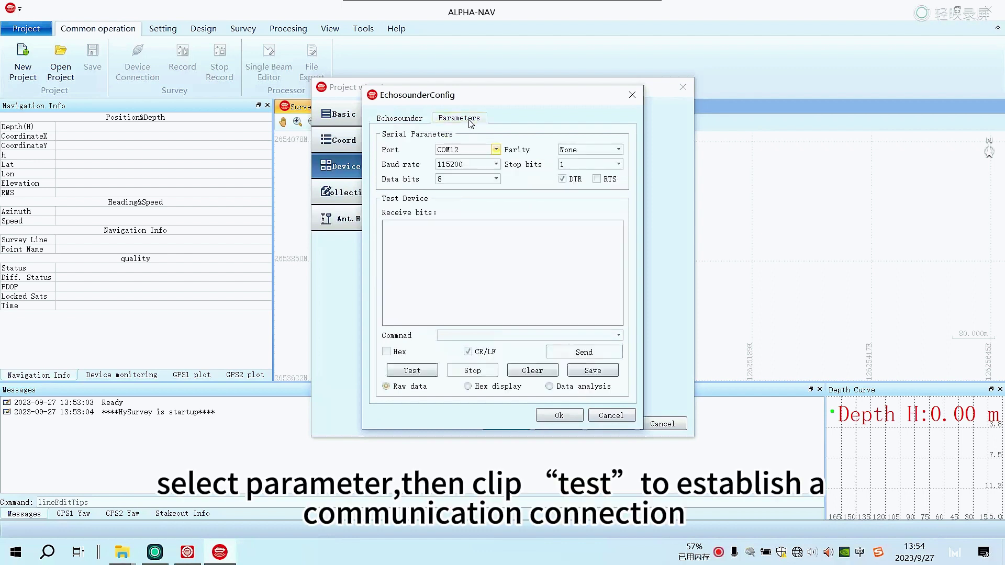
{"action": "left_click", "coordinate": [425, 370]}
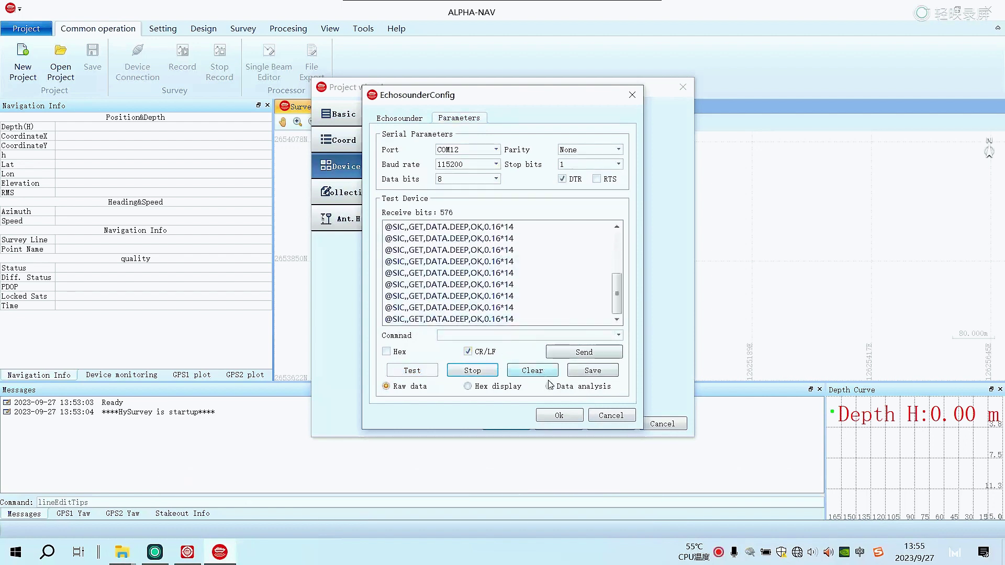
{"action": "left_click", "coordinate": [559, 416]}
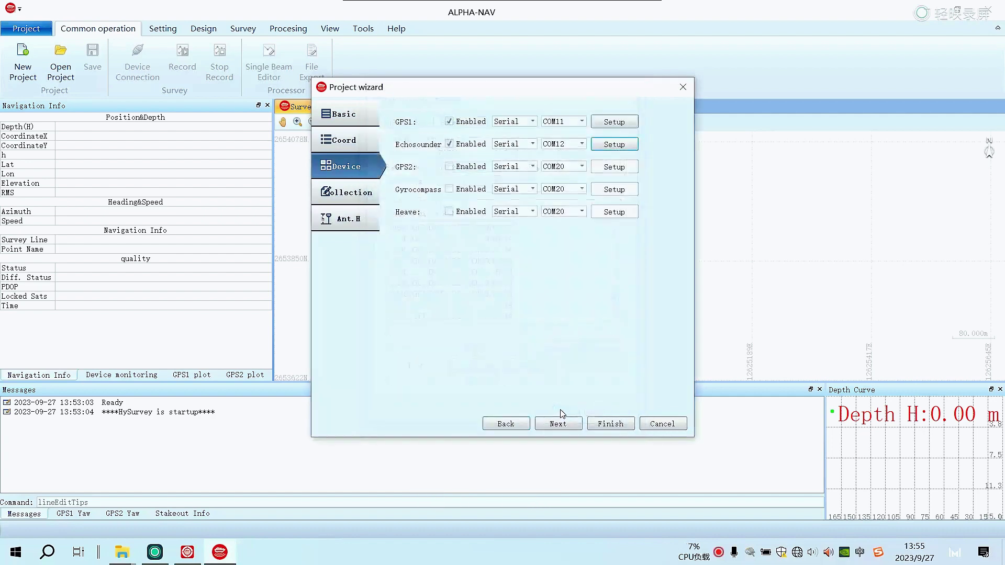
Step: On the Collection page, keep RTK fixed solution with 5.00 m distance-interval marking
{"action": "left_click", "coordinate": [565, 420]}
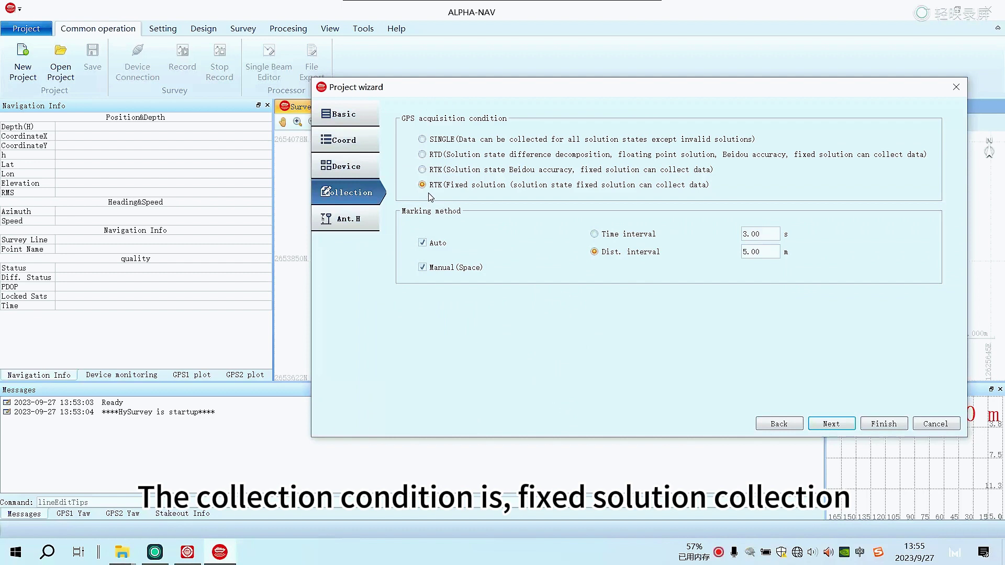
{"action": "left_click", "coordinate": [621, 239]}
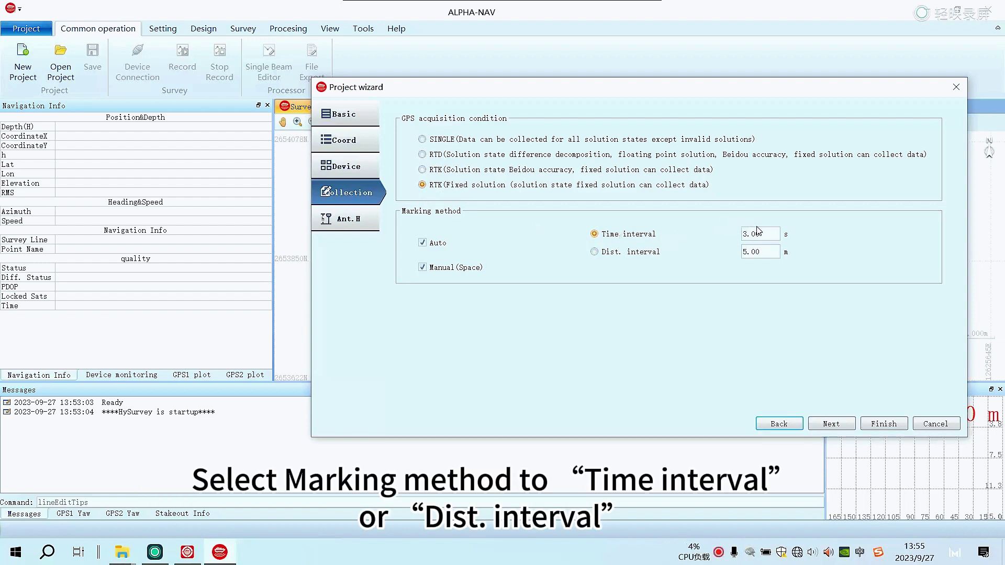
{"action": "left_click_drag", "start_coordinate": [757, 231], "coordinate": [733, 235]}
{"action": "left_click", "coordinate": [647, 256]}
{"action": "left_click_drag", "start_coordinate": [759, 252], "coordinate": [723, 265]}
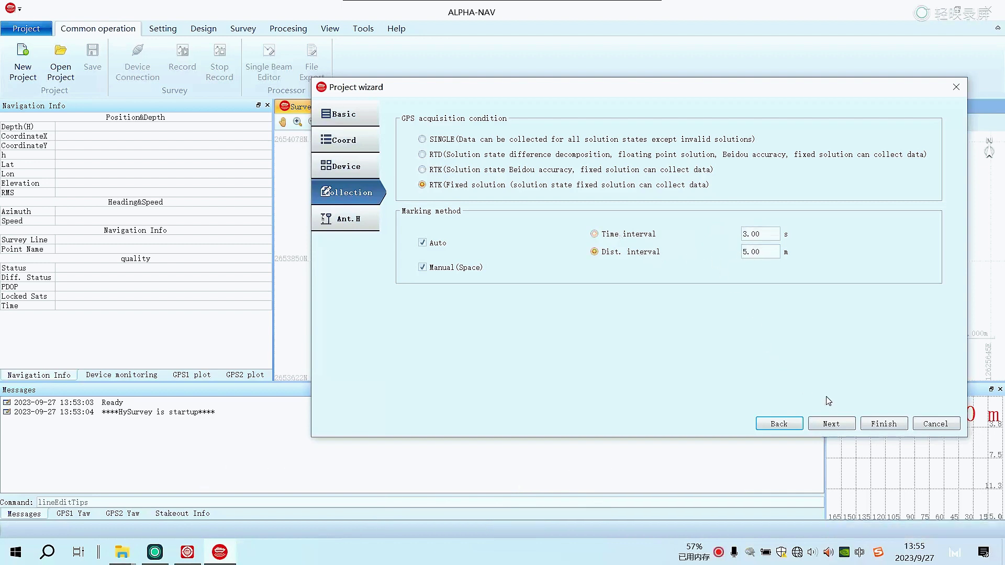
{"action": "left_click", "coordinate": [830, 422]}
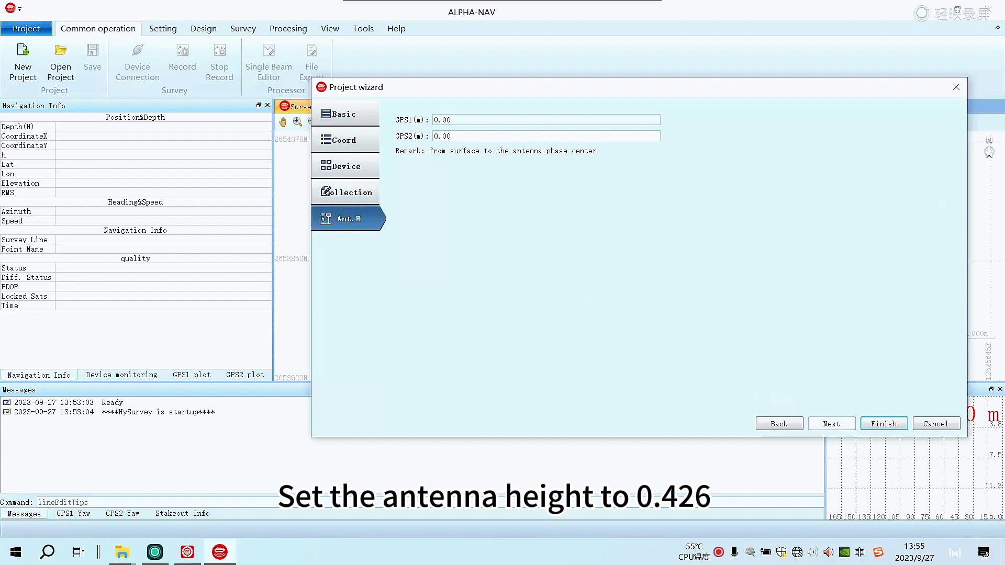
Step: Enter 0.426 m GPS1 antenna height and create the project as 2023.09.270
{"action": "double_click", "coordinate": [445, 120]}
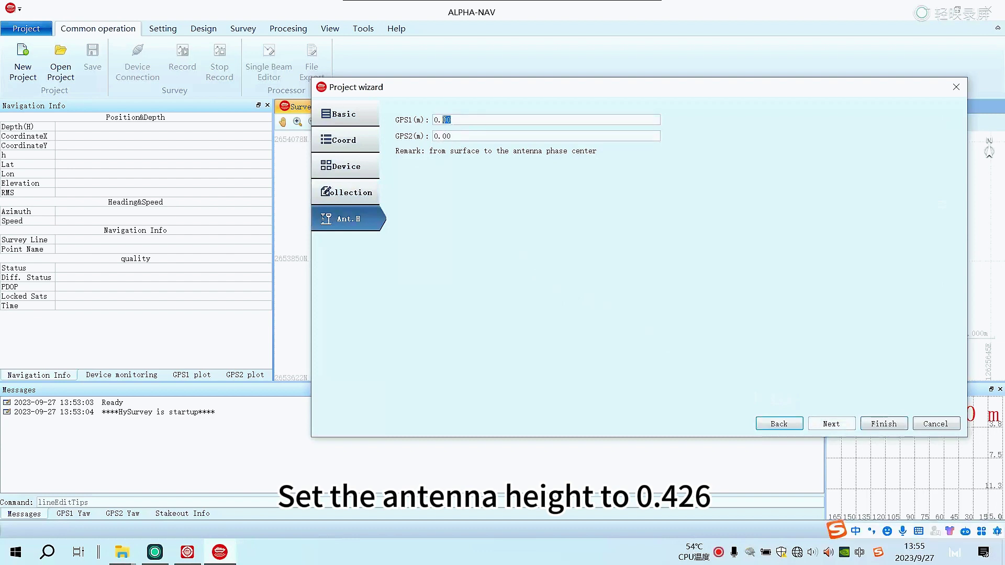
{"action": "type", "text": "426"}
{"action": "left_click", "coordinate": [893, 425]}
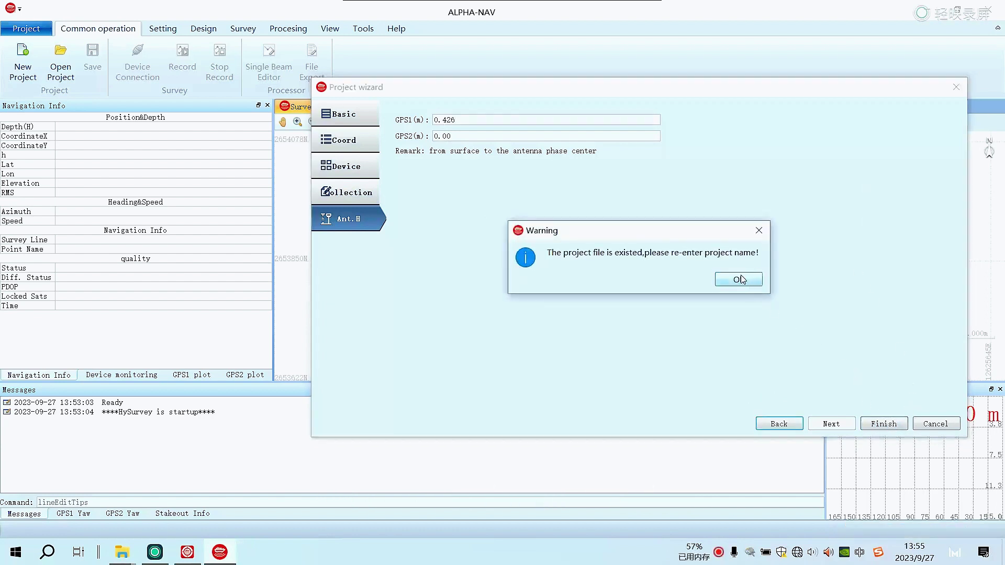
{"action": "left_click", "coordinate": [743, 279]}
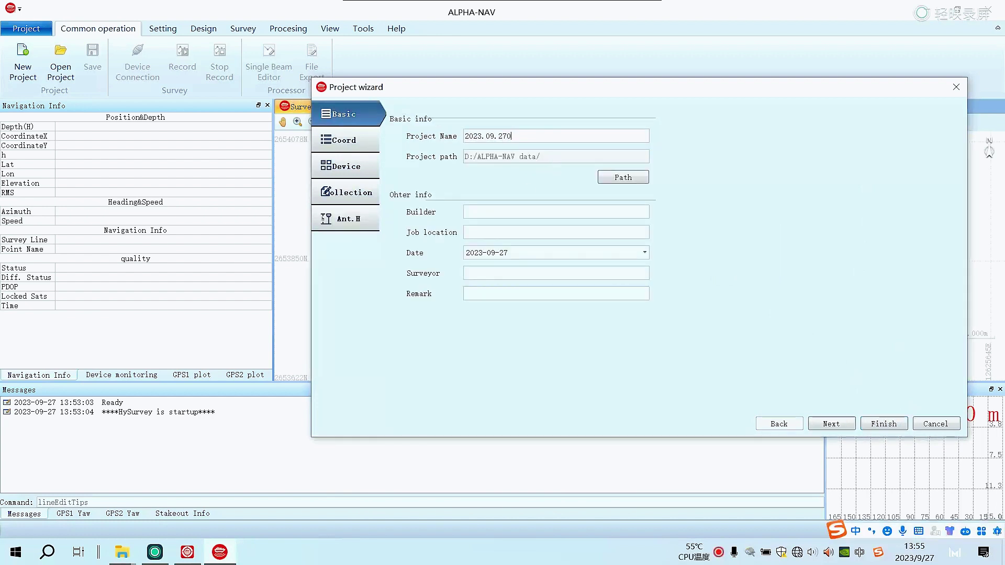
{"action": "left_click", "coordinate": [366, 221]}
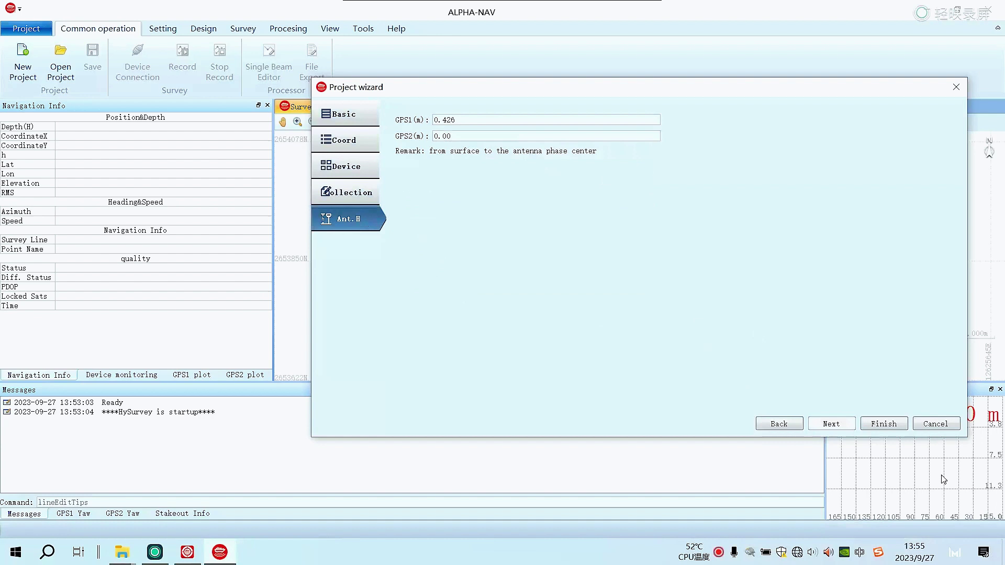
{"action": "left_click", "coordinate": [885, 425]}
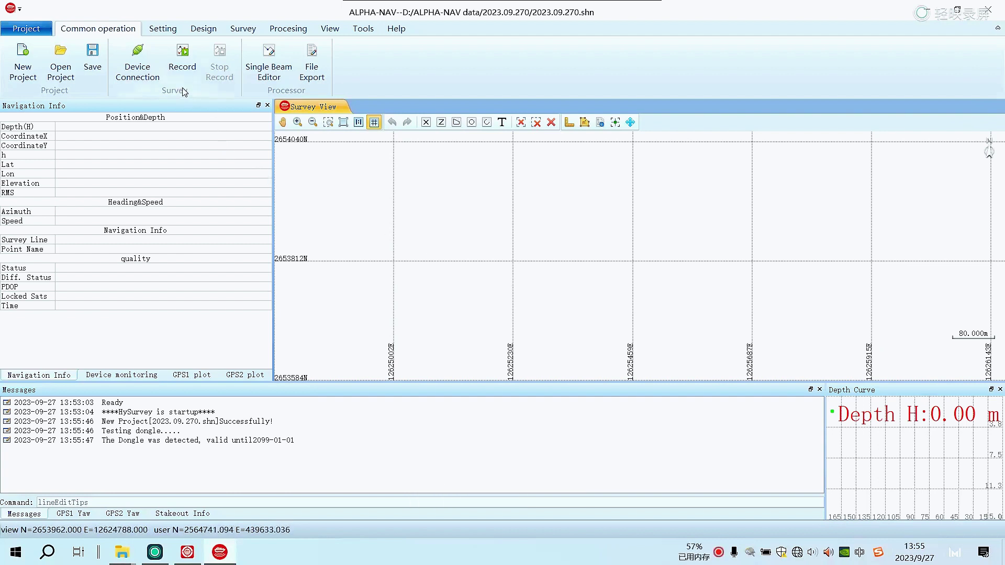
Step: Enter 0.253 as the GPS1 antenna Y offset in the Offset settings and confirm
{"action": "left_click", "coordinate": [176, 35]}
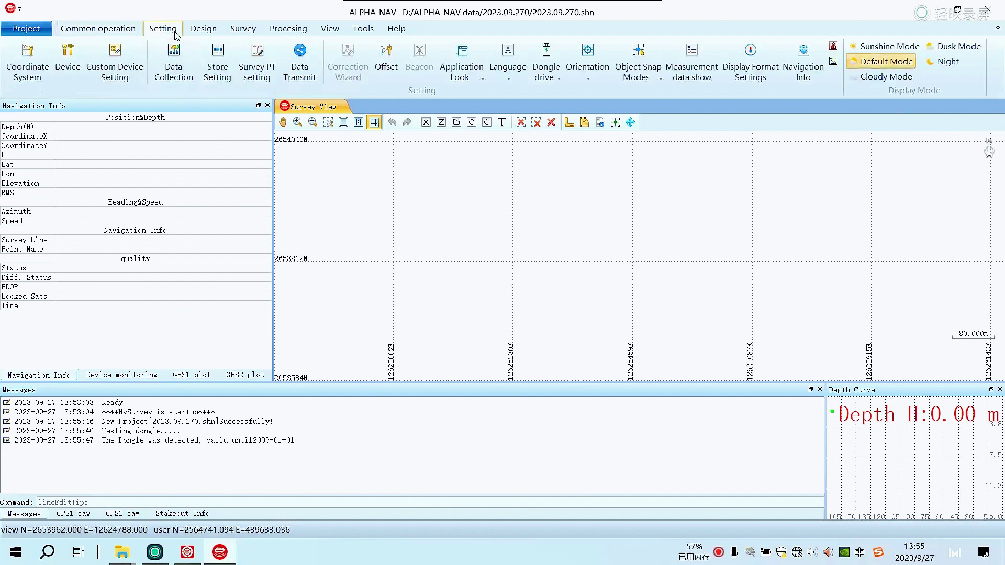
{"action": "left_click", "coordinate": [381, 72]}
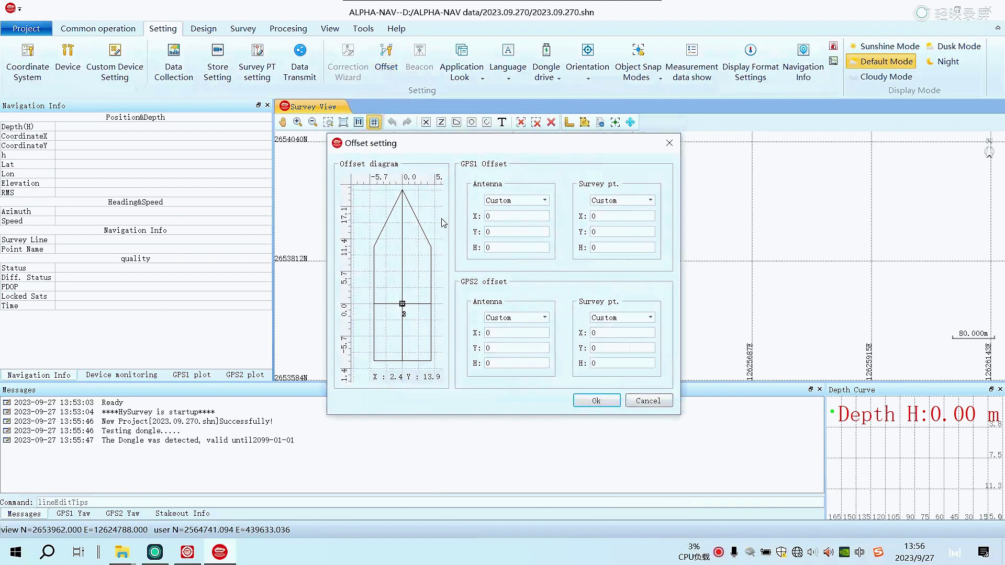
{"action": "left_click", "coordinate": [492, 231]}
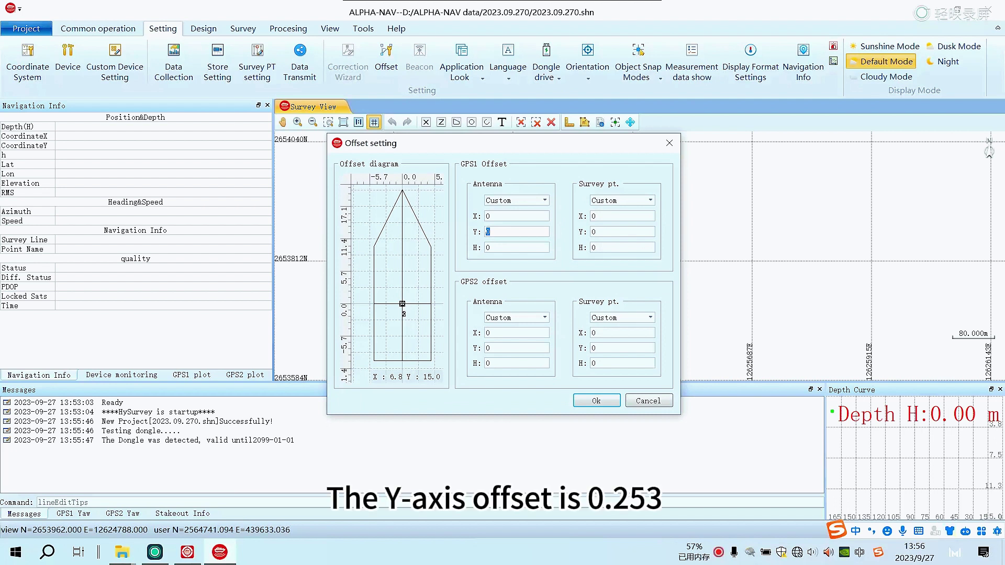
{"action": "type", "text": "0."}
{"action": "type", "text": "253"}
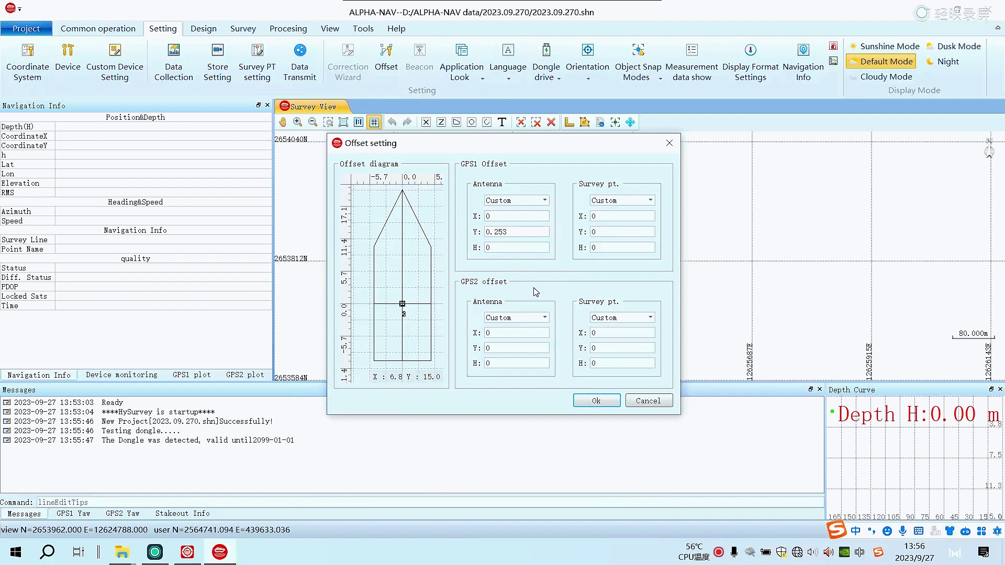
{"action": "left_click", "coordinate": [602, 406]}
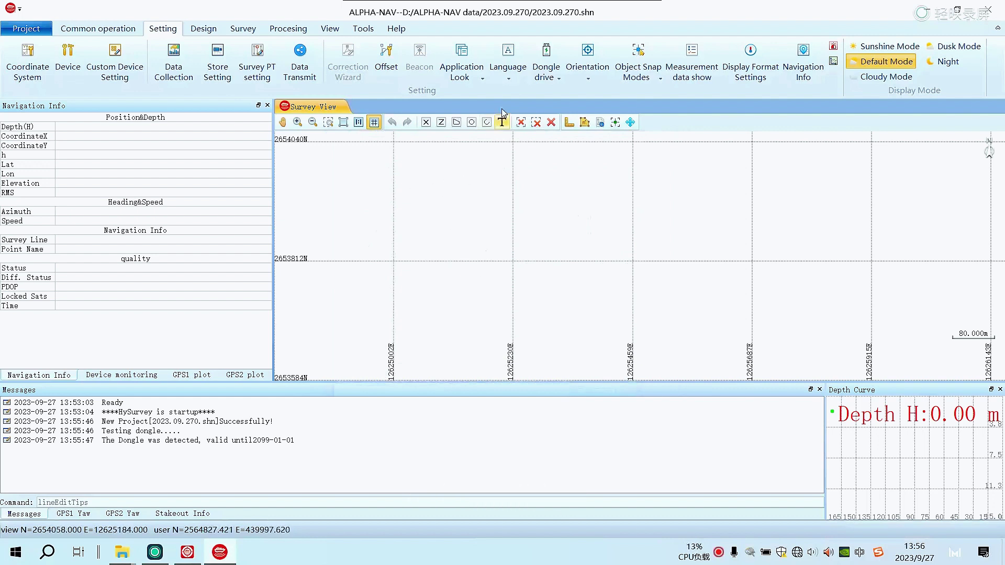
Step: Choose Dongle V4.0 as the dongle driver, then return to the Common operation commands
{"action": "left_click", "coordinate": [510, 78]}
{"action": "left_click", "coordinate": [545, 59]}
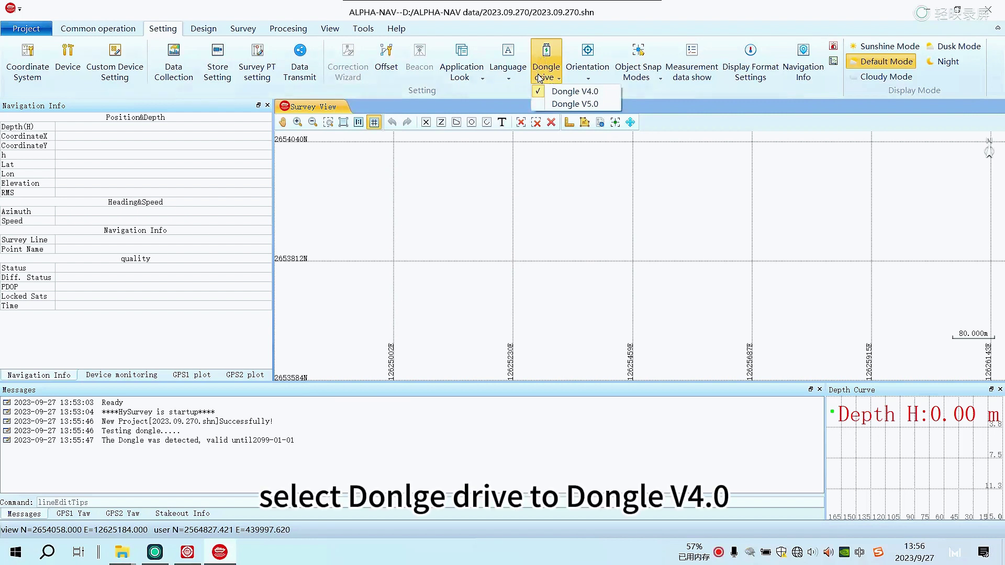
{"action": "left_click", "coordinate": [563, 97]}
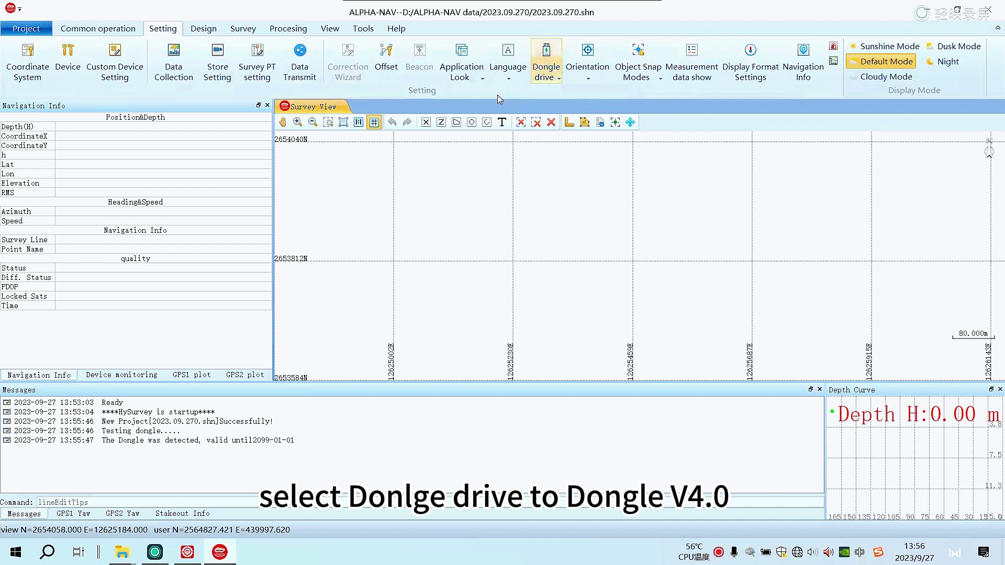
{"action": "left_click", "coordinate": [98, 31]}
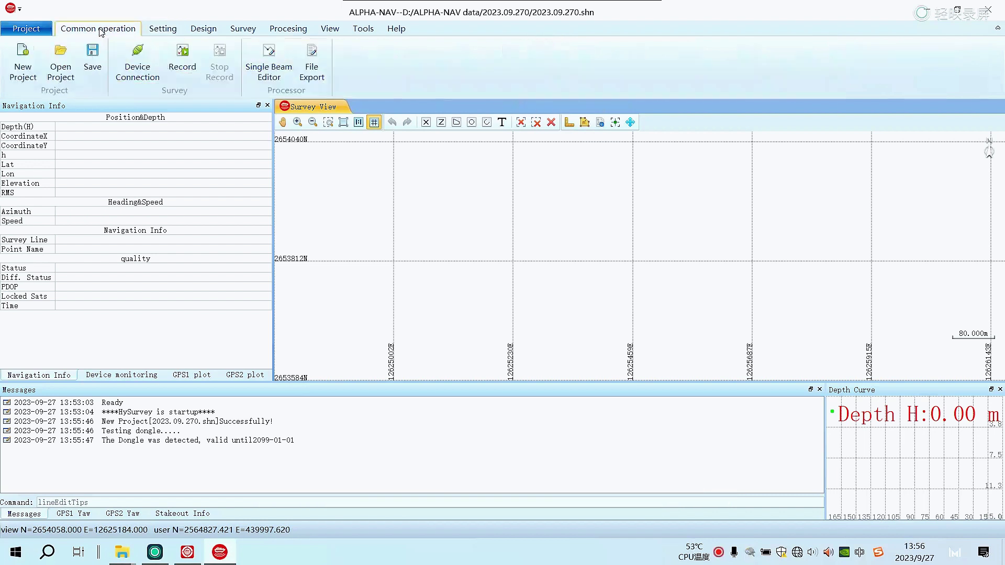
Step: Connect to GPS1 and the echo sounder, then zoom in on the boat
{"action": "left_click", "coordinate": [134, 57]}
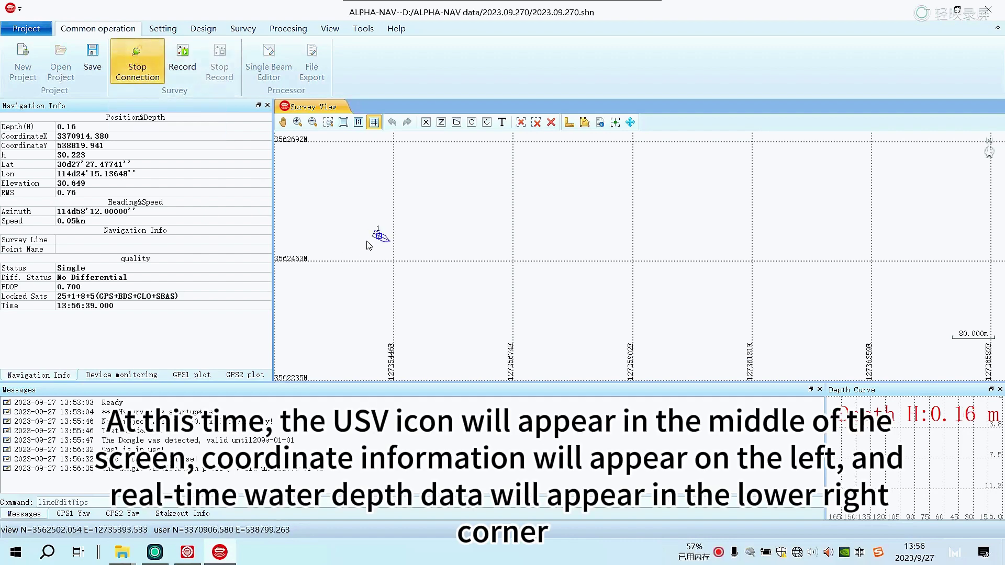
{"action": "scroll", "coordinate": [368, 242], "scroll_direction": "up", "scroll_amount": 2}
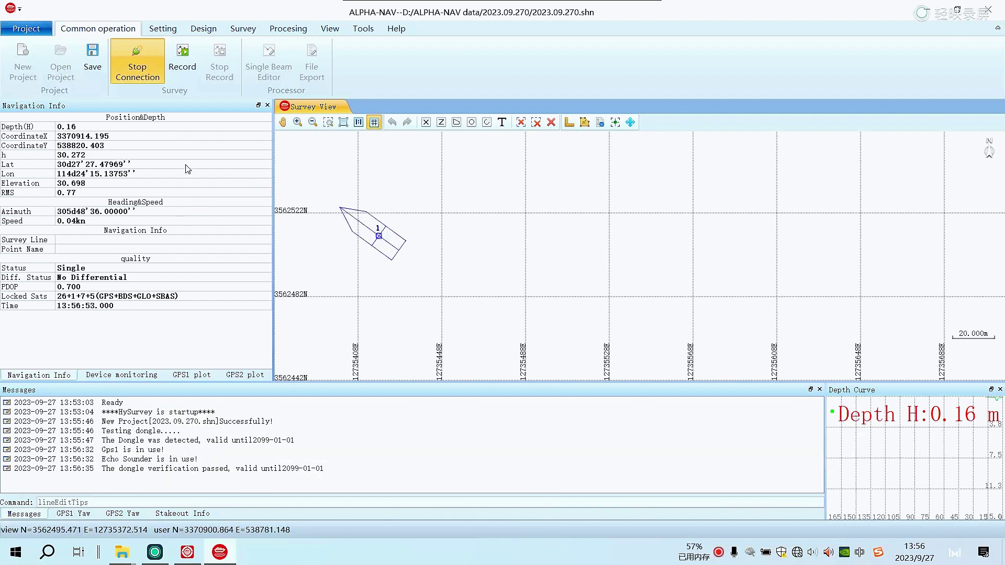
Step: Start recording, then try to stop the connection, prompting a stop-recording-first tip
{"action": "left_click", "coordinate": [182, 72]}
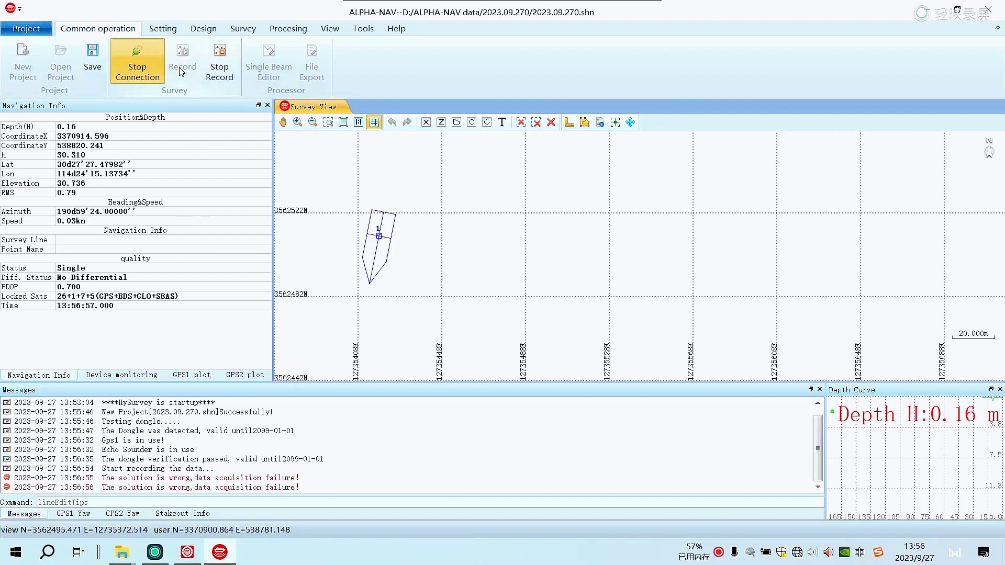
{"action": "left_click", "coordinate": [145, 70]}
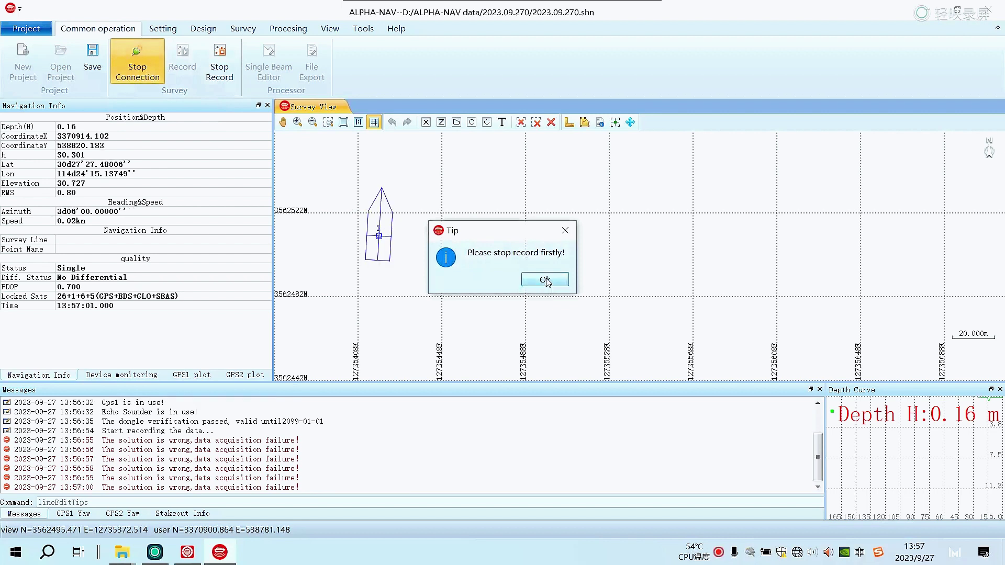